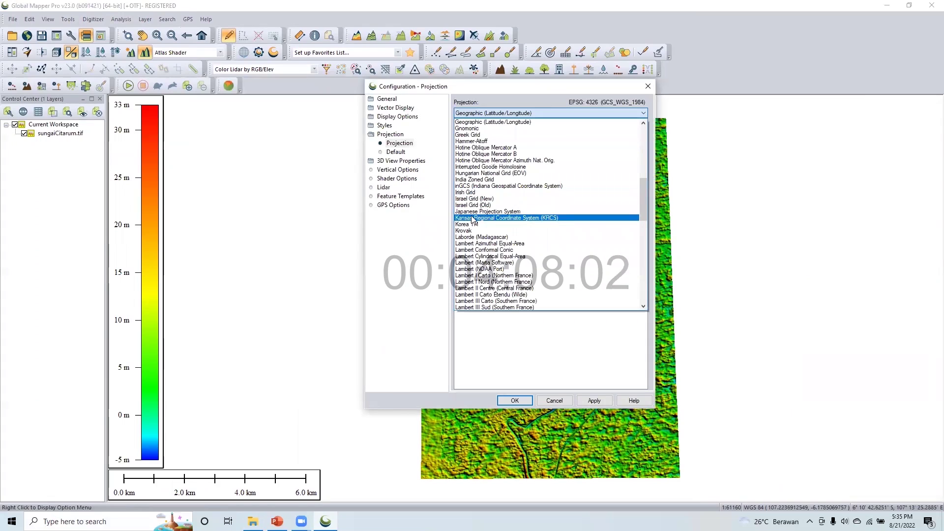
Set the workspace projection to UTM, zone -48 (Southern Hemisphere), with the WGS84 datum and planar units in meters.
{"action": "key", "text": "u"}
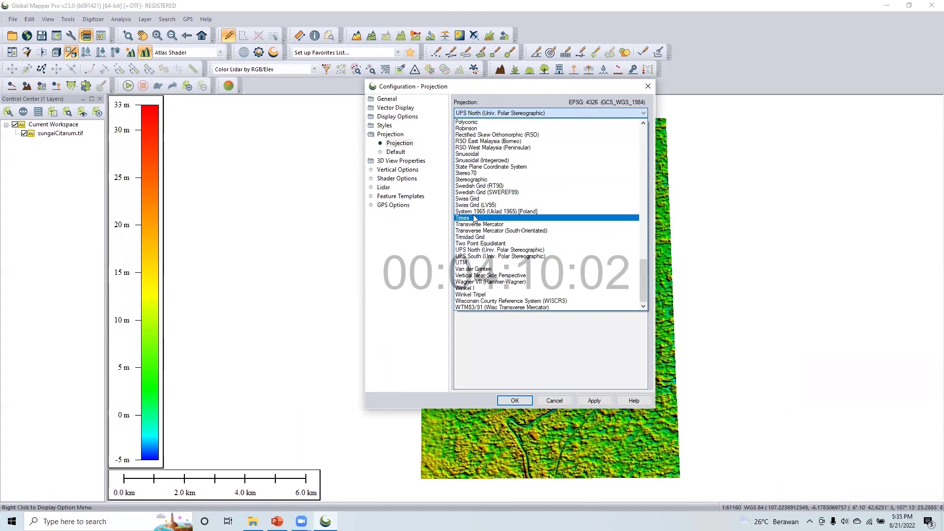
{"action": "left_click", "coordinate": [473, 264]}
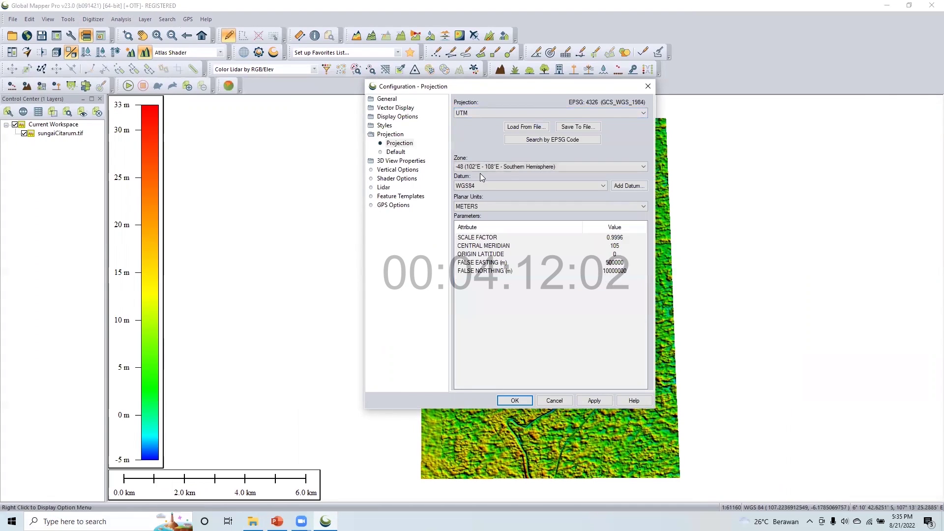
{"action": "left_click", "coordinate": [590, 399]}
{"action": "left_click", "coordinate": [519, 401]}
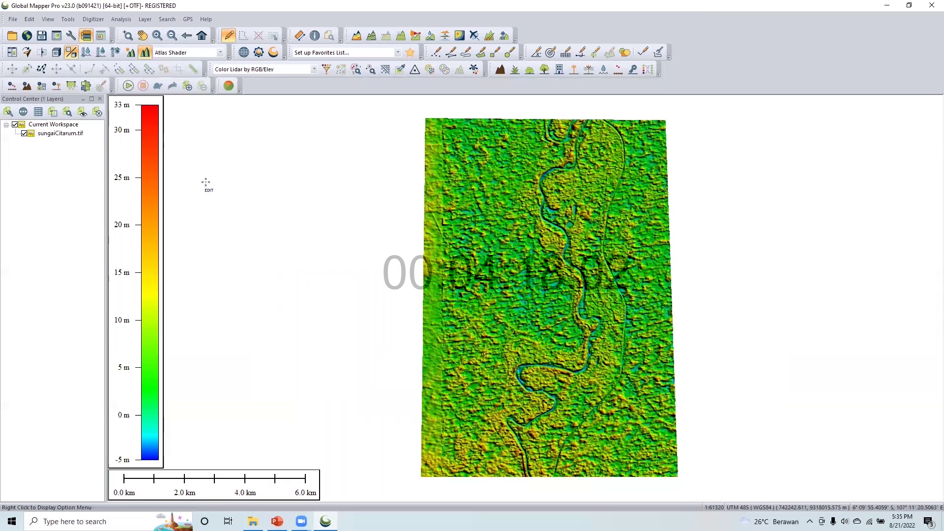
Export the sungaiCitarum.tif layer as a GeoTIFF with the default options, saved as sungaiCitarum_UTM in the dataDemnas folder.
{"action": "right_click", "coordinate": [73, 134]}
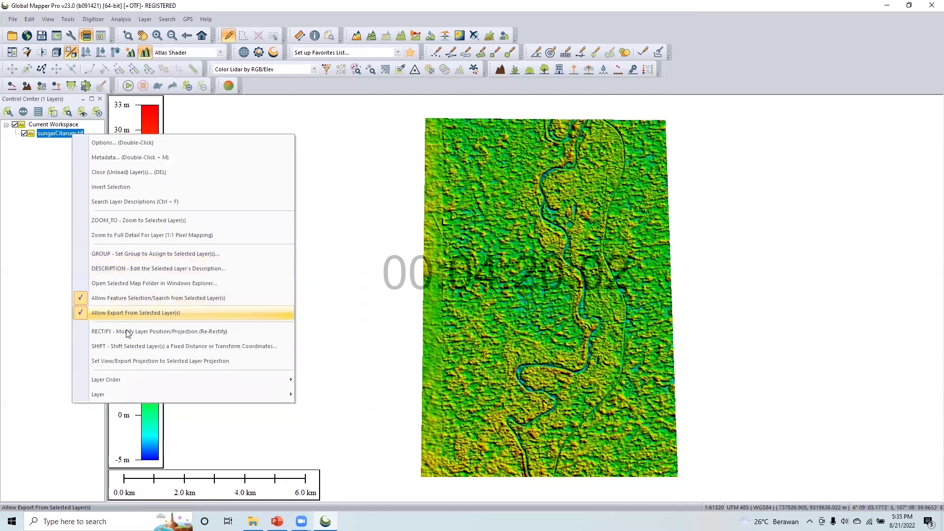
{"action": "mouse_move", "coordinate": [150, 393]}
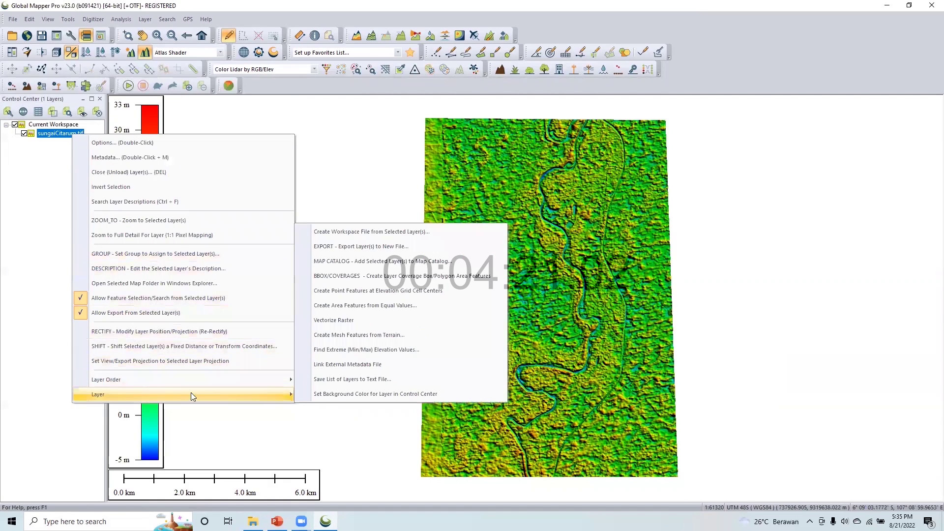
{"action": "left_click", "coordinate": [367, 246]}
{"action": "left_click", "coordinate": [449, 297]}
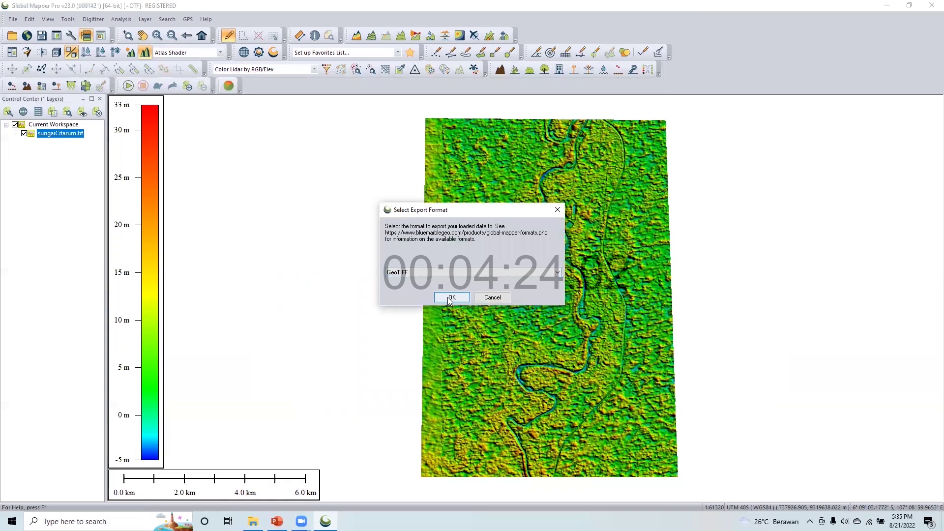
{"action": "left_click", "coordinate": [449, 299]}
{"action": "left_click", "coordinate": [433, 318]}
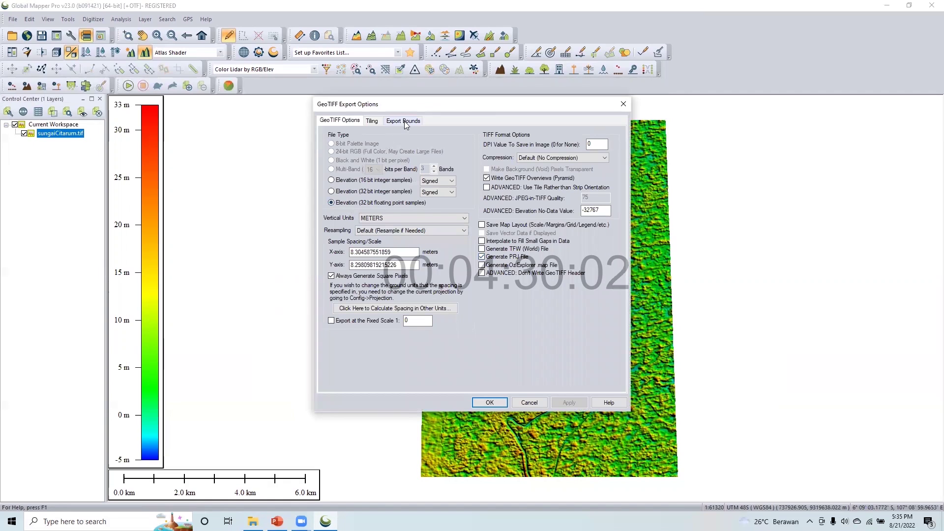
{"action": "left_click", "coordinate": [490, 402]}
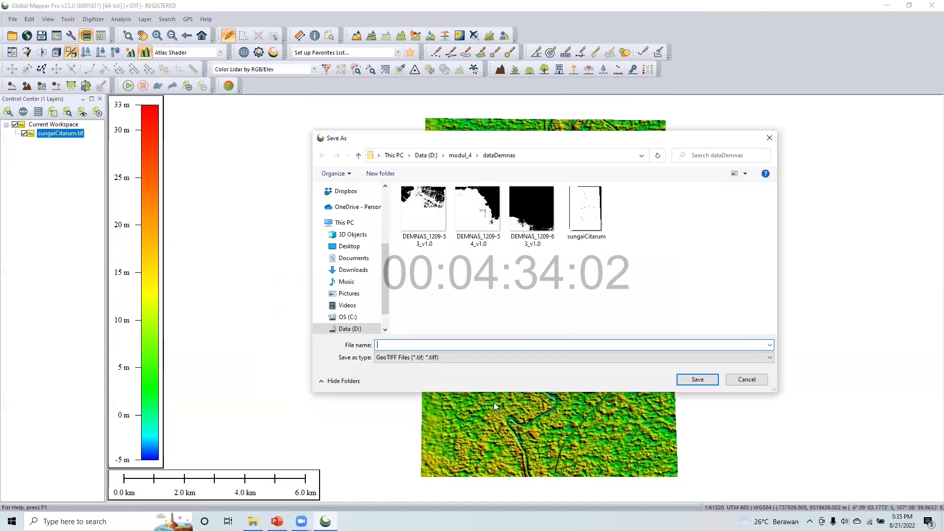
{"action": "type", "text": "sungaiCitarum"}
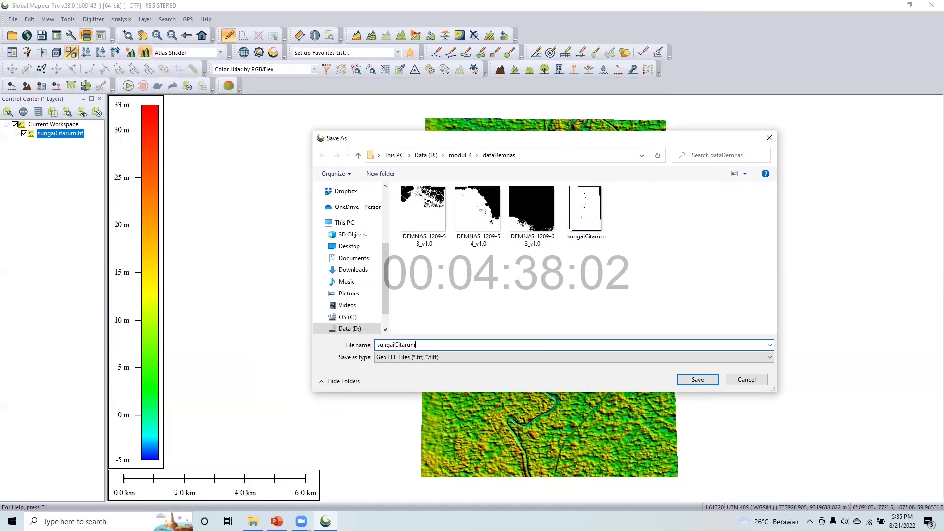
{"action": "type", "text": "_UTM"}
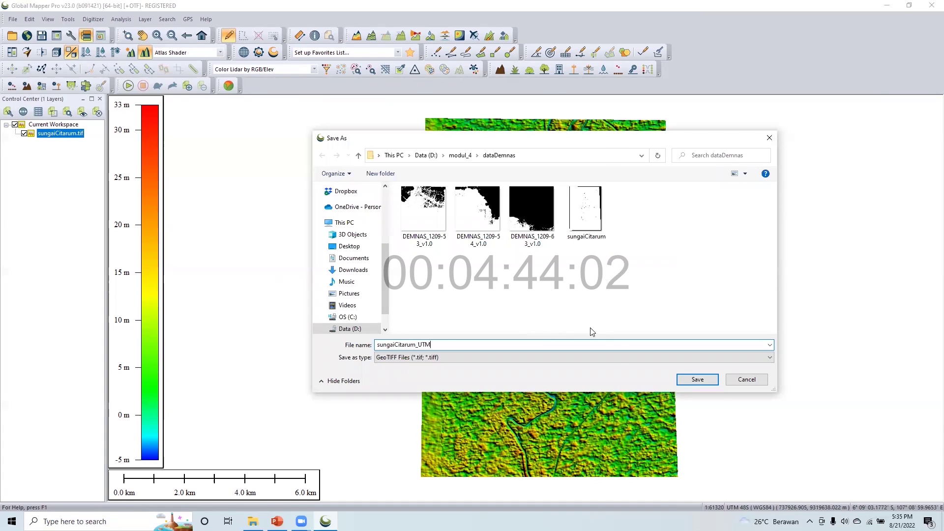
{"action": "left_click", "coordinate": [688, 380]}
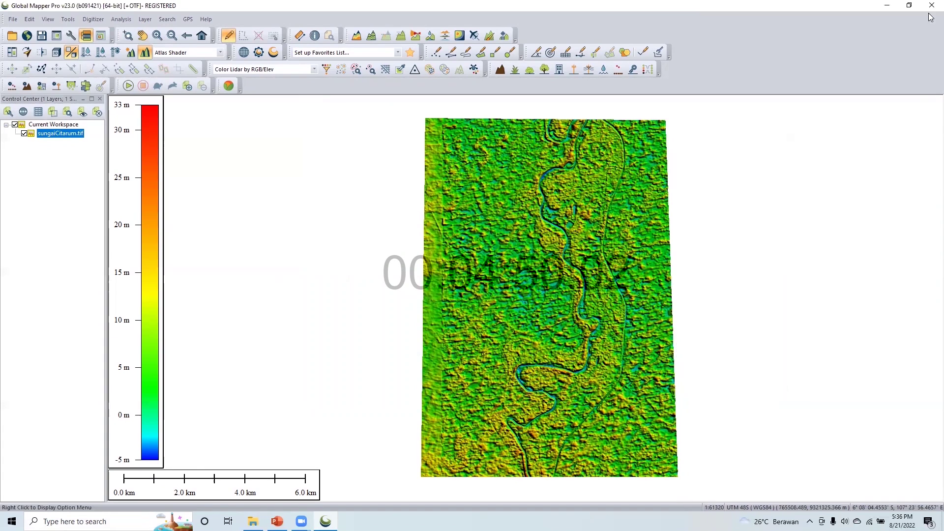
Leave Global Mapper, launch HEC-RAS 6.1 and move its main window nearer the middle of the desktop.
{"action": "key", "text": "super+d"}
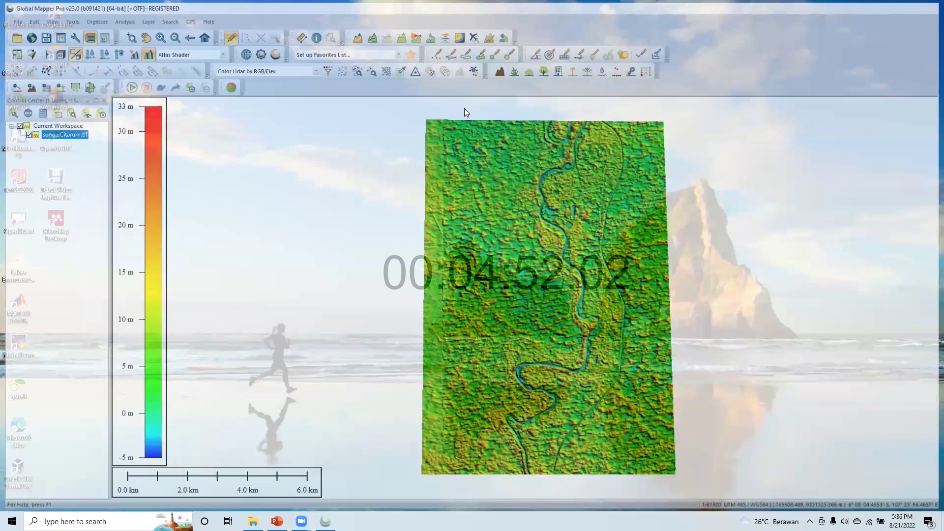
{"action": "right_click", "coordinate": [475, 136]}
{"action": "left_click", "coordinate": [475, 138]}
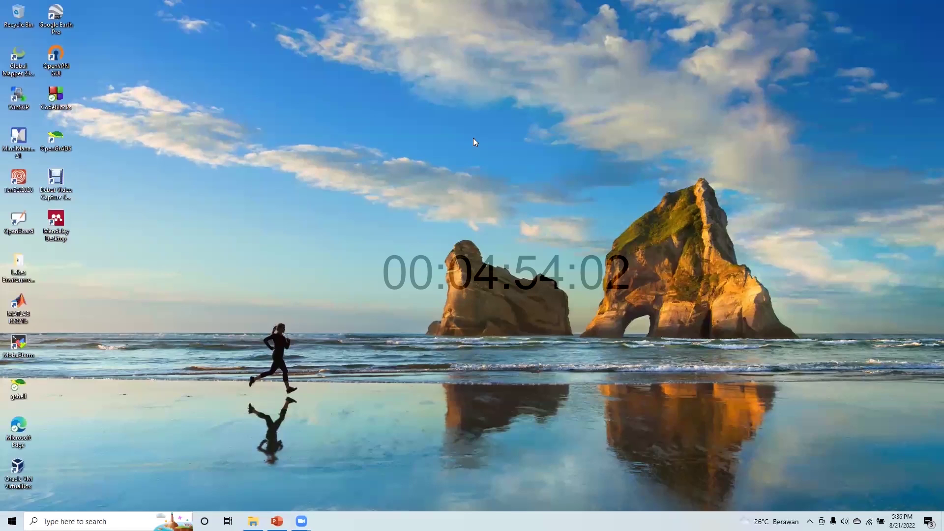
{"action": "left_click", "coordinate": [175, 520]}
{"action": "type", "text": "hec"}
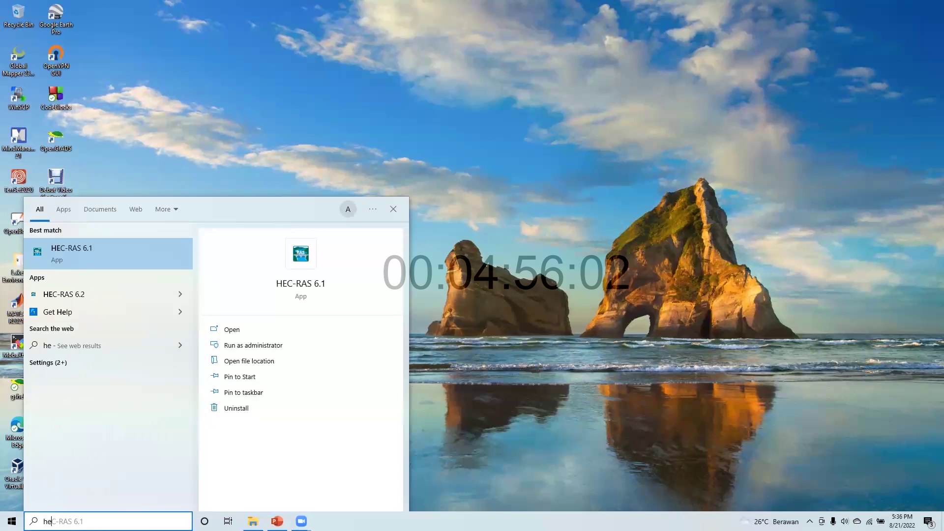
{"action": "left_click", "coordinate": [124, 252]}
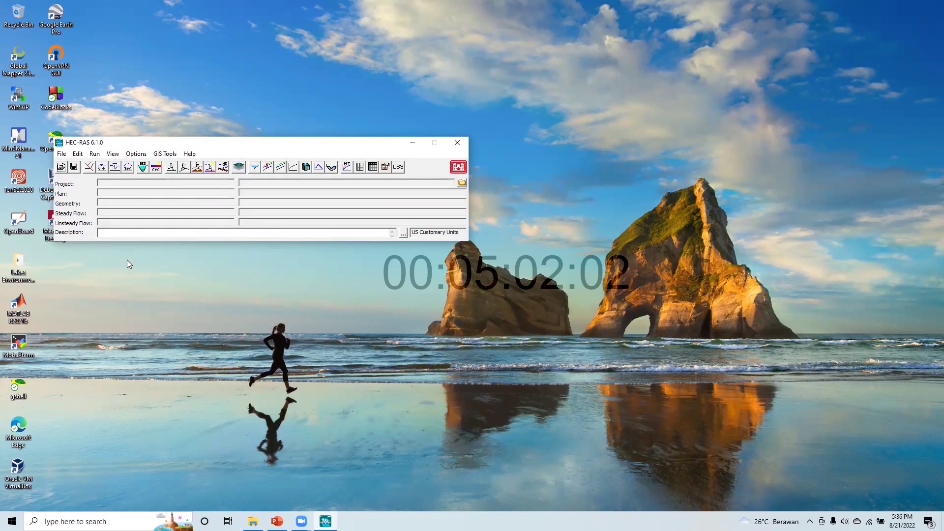
{"action": "left_click_drag", "start_coordinate": [130, 145], "coordinate": [373, 113]}
Create a new project titled demoHecras in the d:\modul_4 folder, accepting US Customary Units.
{"action": "left_click", "coordinate": [305, 121]}
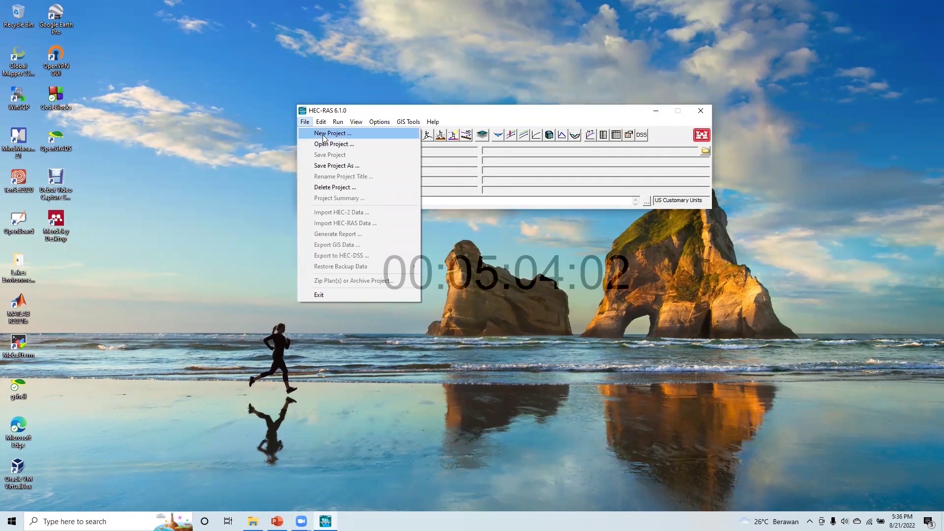
{"action": "left_click", "coordinate": [329, 133]}
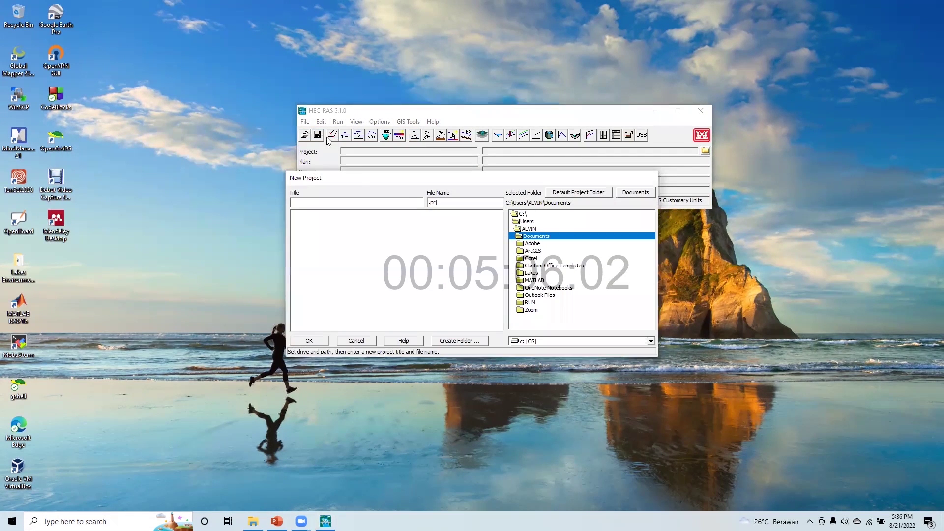
{"action": "left_click", "coordinate": [551, 341]}
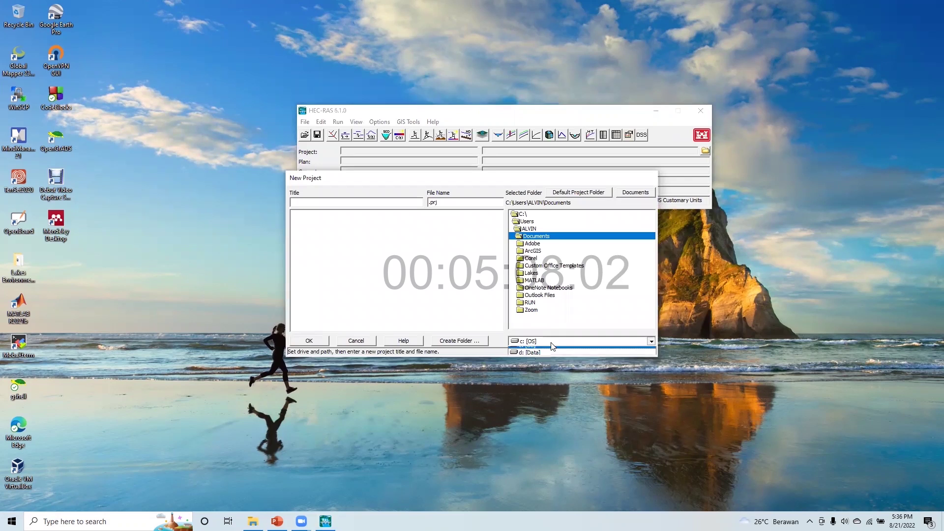
{"action": "left_click", "coordinate": [551, 356]}
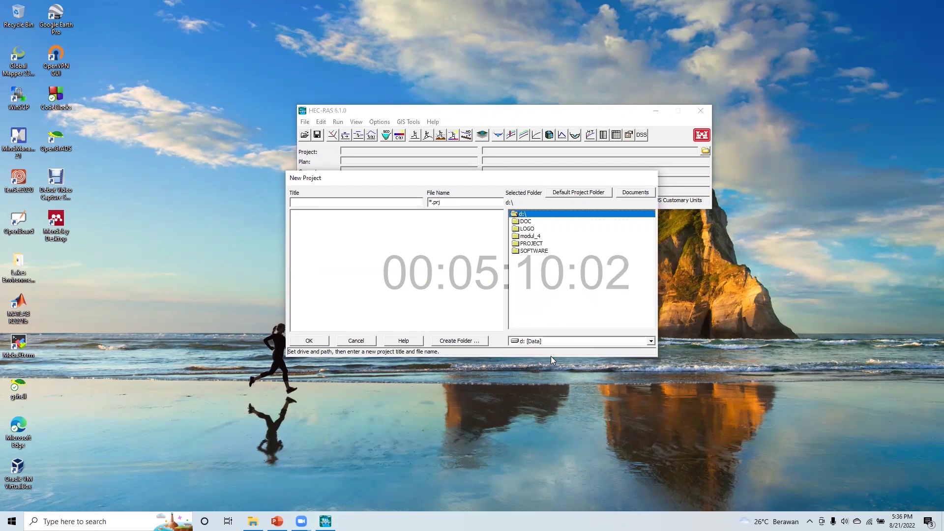
{"action": "left_click", "coordinate": [535, 237]}
{"action": "double_click", "coordinate": [535, 236]}
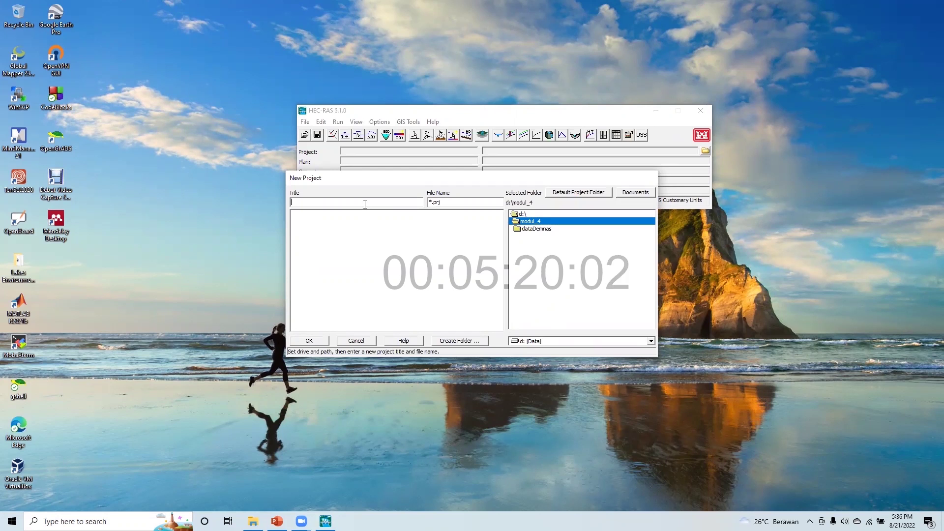
{"action": "type", "text": "demoHec"}
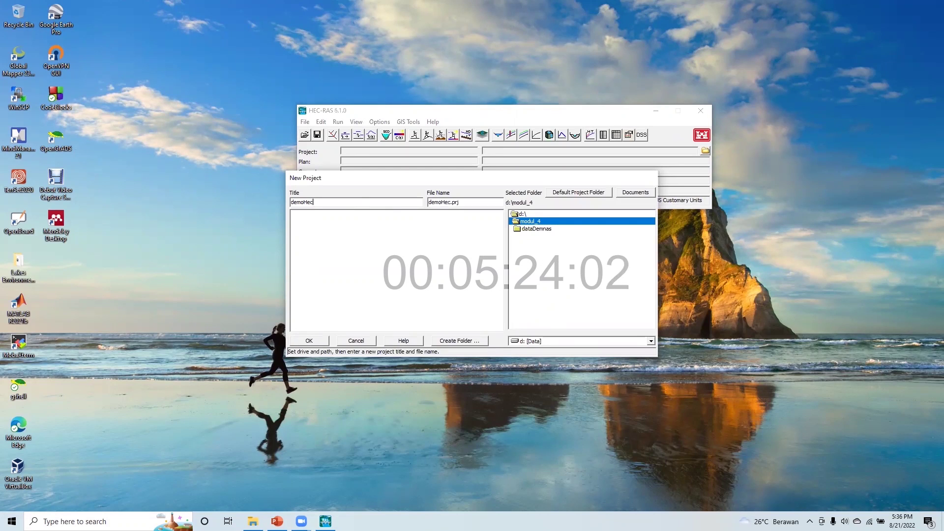
{"action": "type", "text": "ras"}
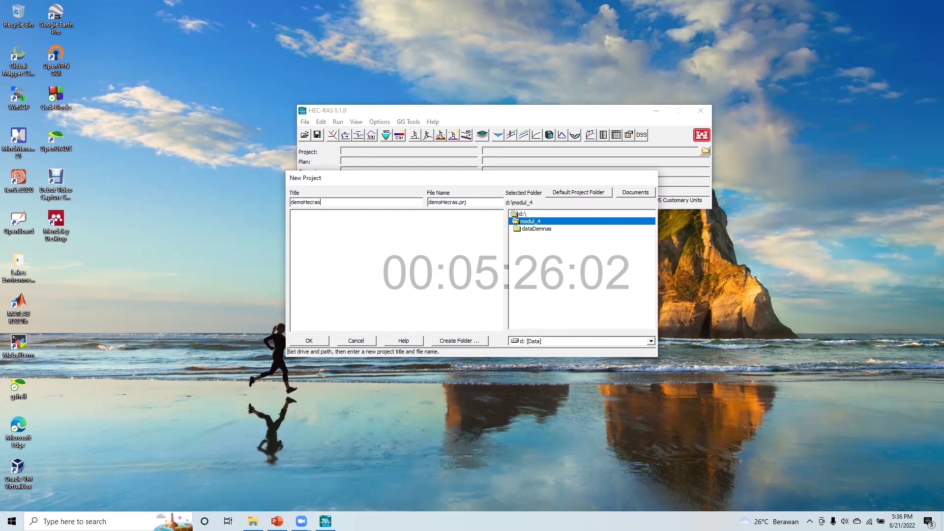
{"action": "left_click", "coordinate": [314, 341]}
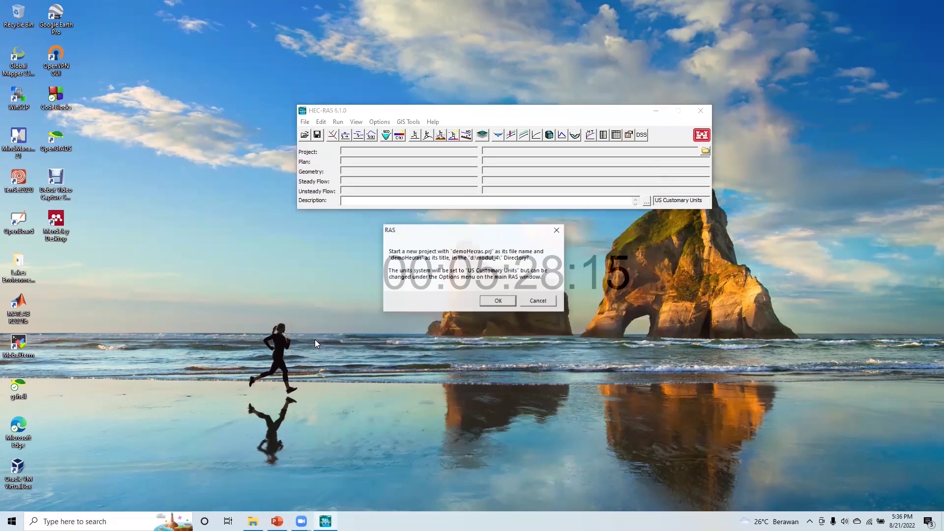
{"action": "left_click", "coordinate": [500, 302]}
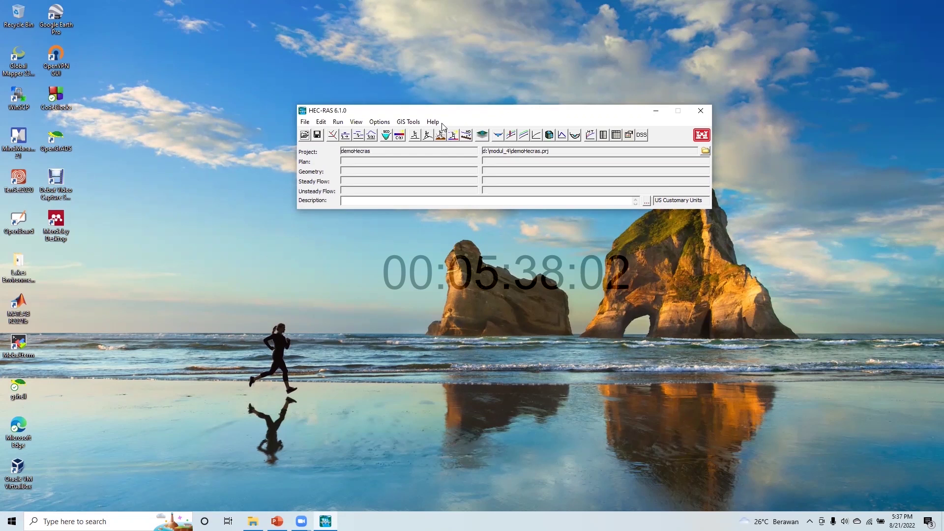
Open RAS Mapper, turn on the Terrains layer group and start creating a new RAS terrain in it.
{"action": "left_click", "coordinate": [481, 136]}
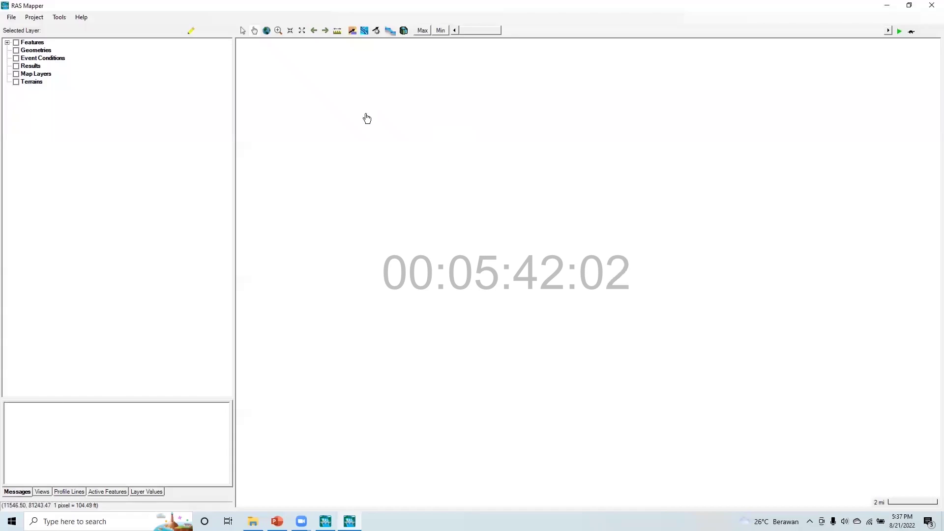
{"action": "left_click", "coordinate": [17, 83]}
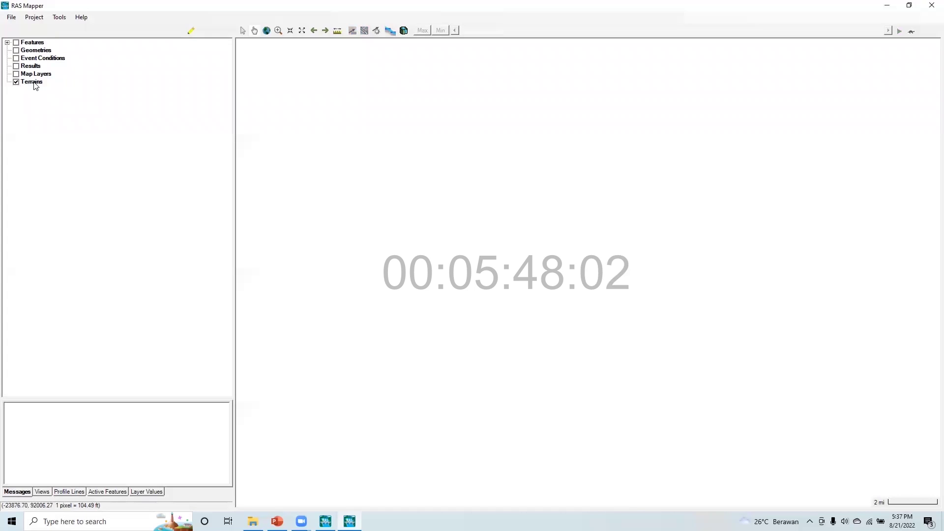
{"action": "right_click", "coordinate": [35, 83]}
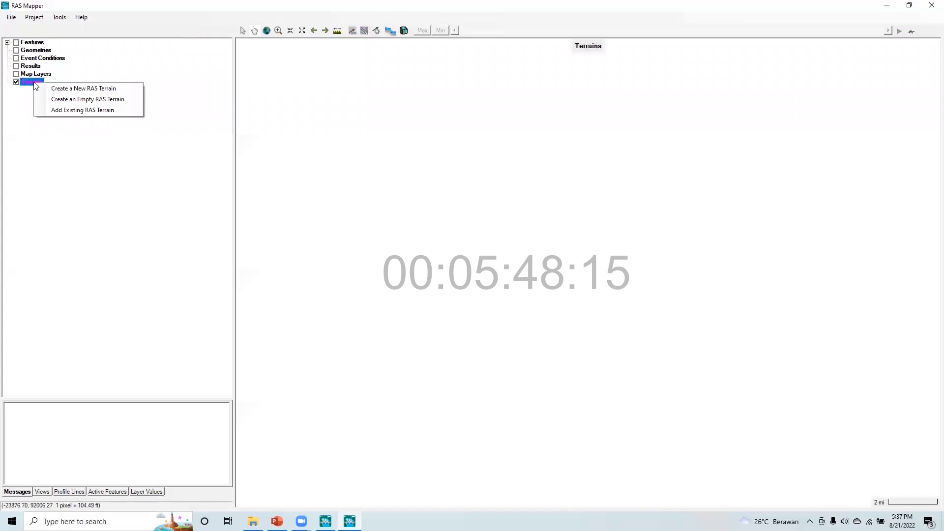
{"action": "left_click", "coordinate": [59, 93]}
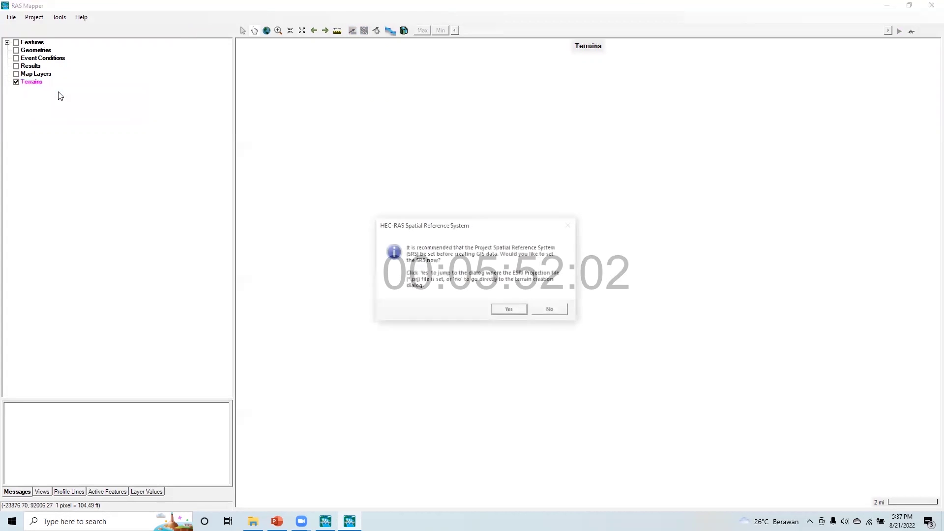
Set the project's spatial reference system to sungaiCitarum_UTM.prj from the dataDemnas folder and apply it.
{"action": "left_click", "coordinate": [511, 309]}
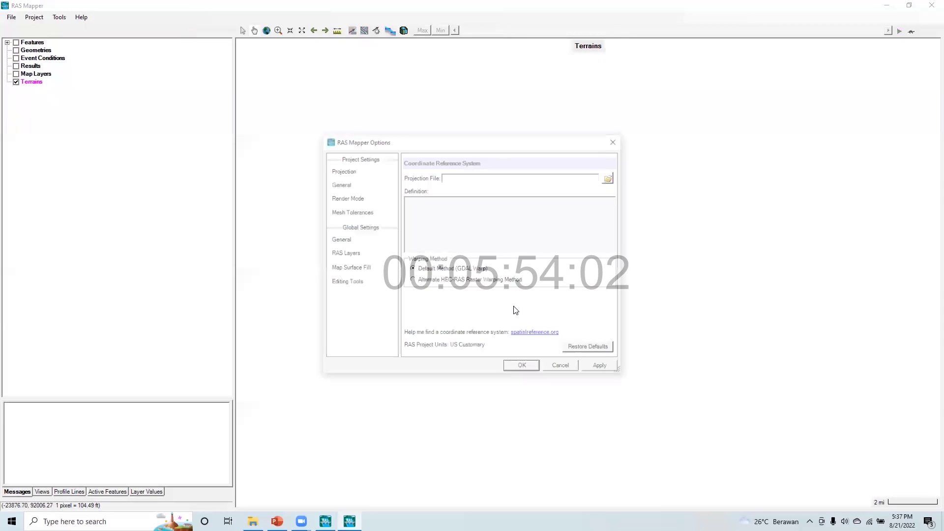
{"action": "left_click", "coordinate": [612, 179]}
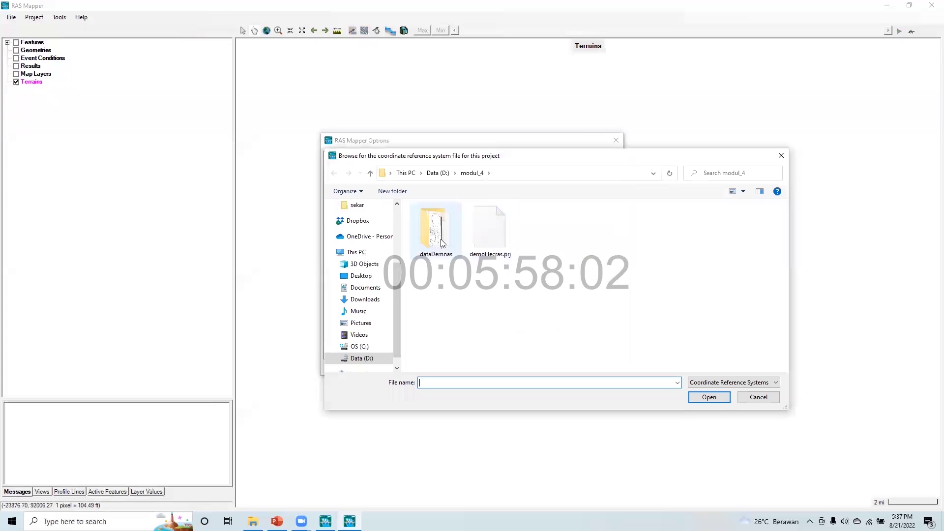
{"action": "double_click", "coordinate": [437, 239]}
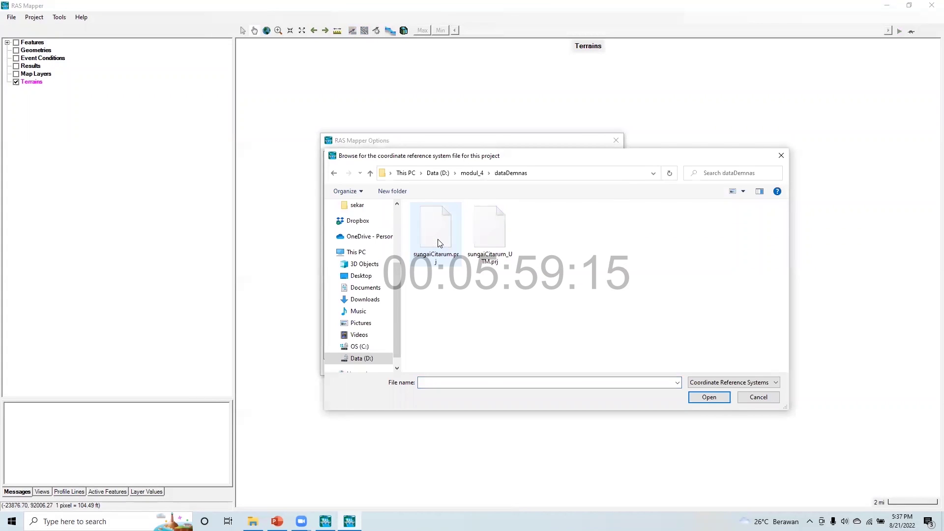
{"action": "left_click", "coordinate": [507, 260]}
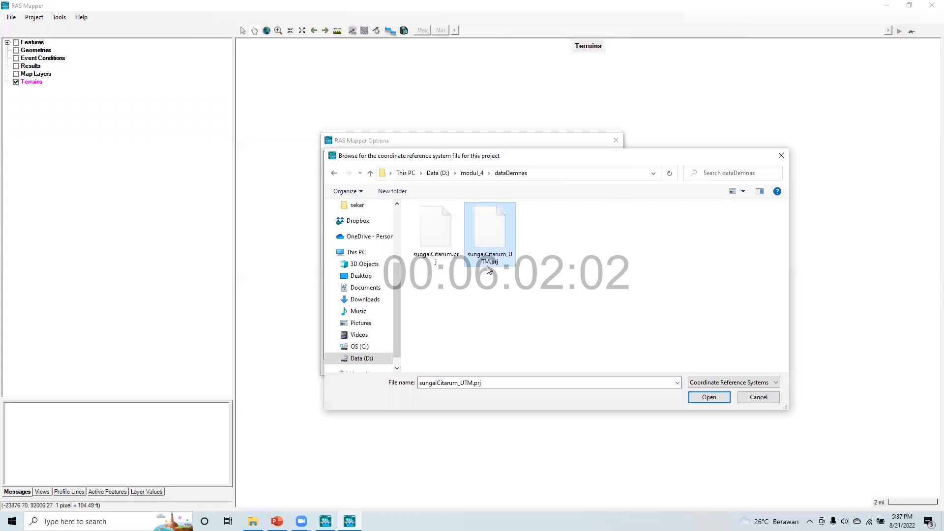
{"action": "left_click", "coordinate": [708, 400]}
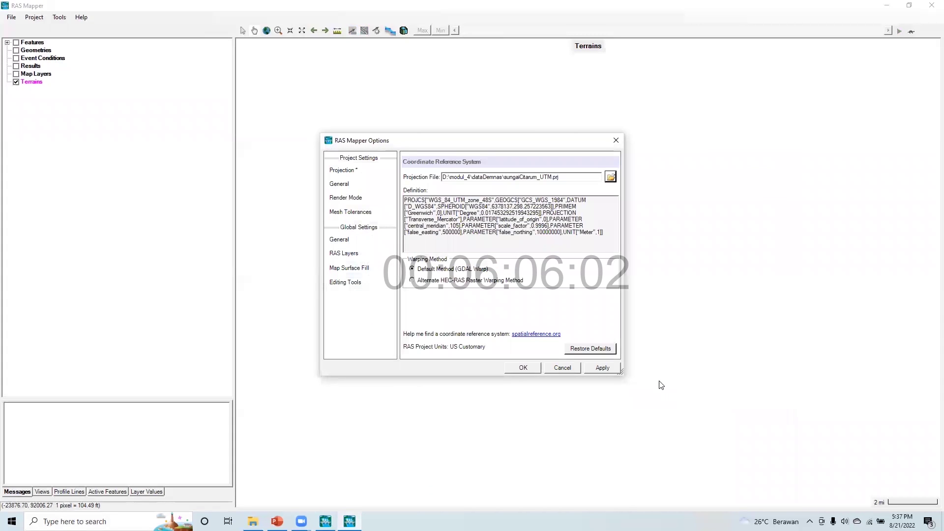
{"action": "left_click", "coordinate": [597, 367]}
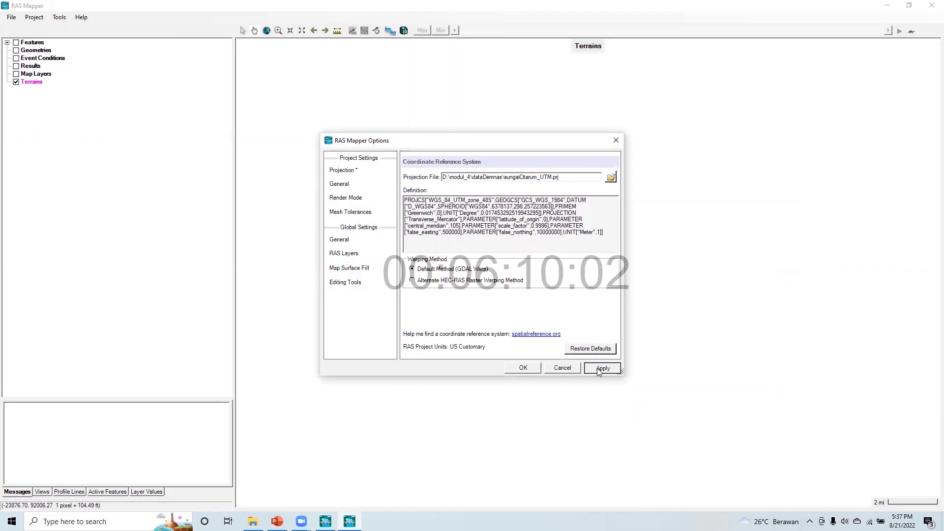
{"action": "left_click", "coordinate": [524, 368]}
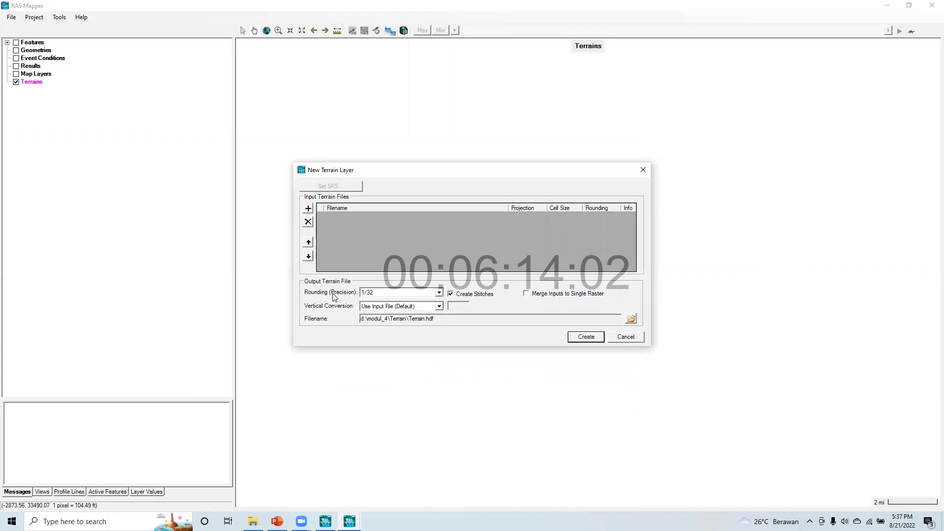
Add the sungaiCitarum_UTM raster from the dataDemnas folder as the input file of the new terrain layer.
{"action": "left_click", "coordinate": [309, 210]}
{"action": "left_click", "coordinate": [407, 264]}
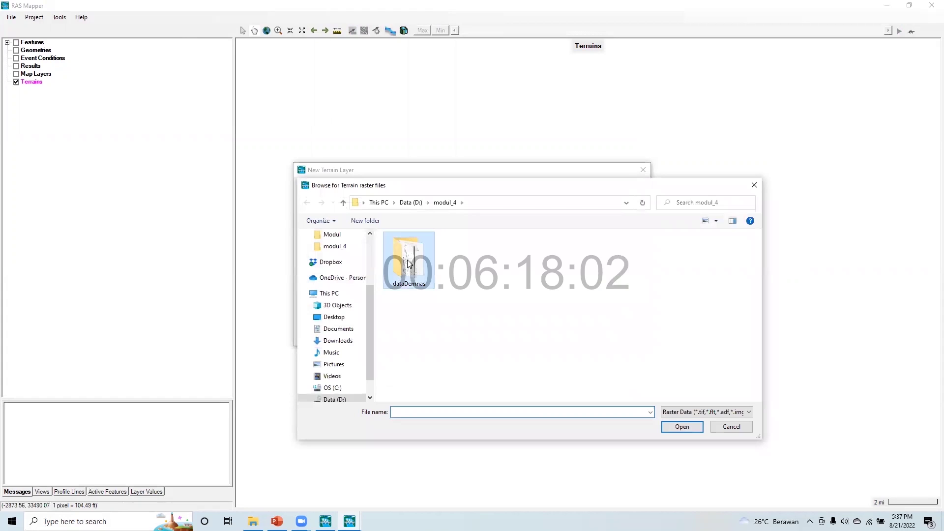
{"action": "double_click", "coordinate": [407, 263]}
{"action": "left_click", "coordinate": [634, 259]}
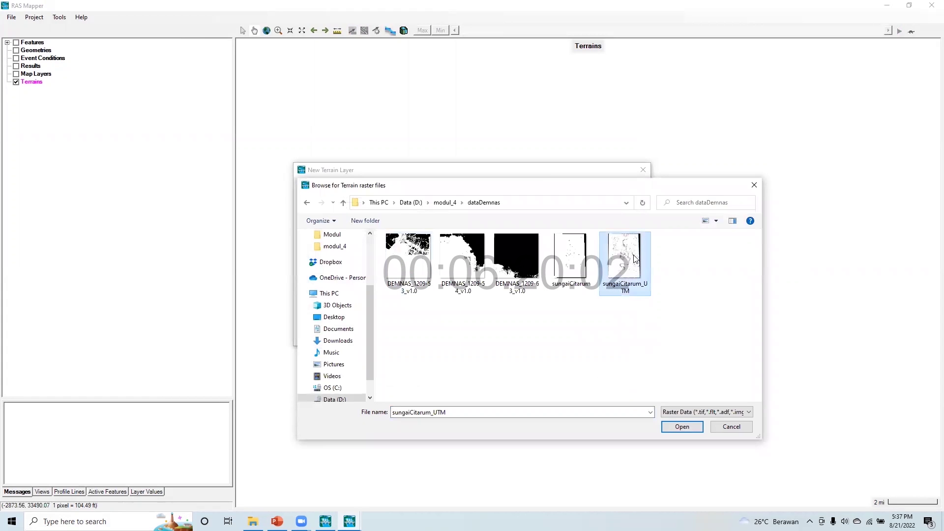
{"action": "left_click", "coordinate": [682, 427]}
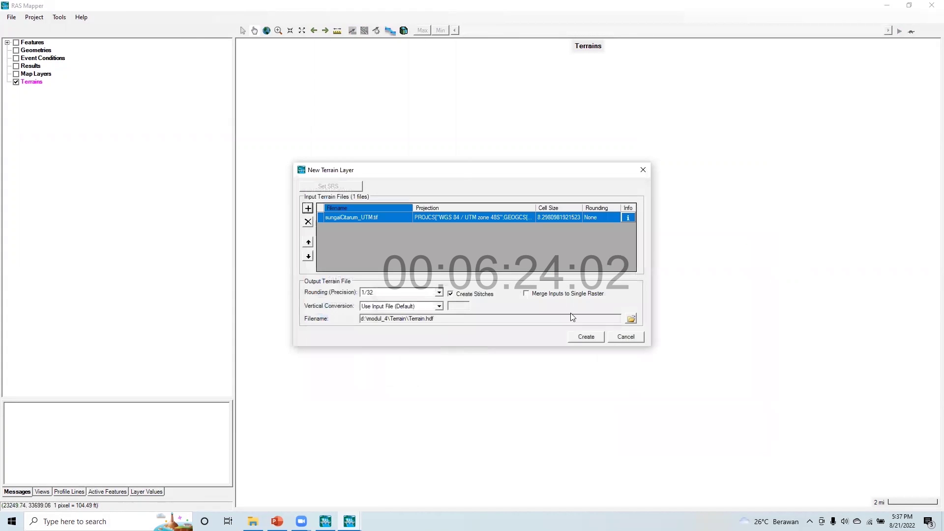
Set the output terrain file to tr_citarum_utm in the modul_4 folder and create the terrain.
{"action": "left_click", "coordinate": [629, 321]}
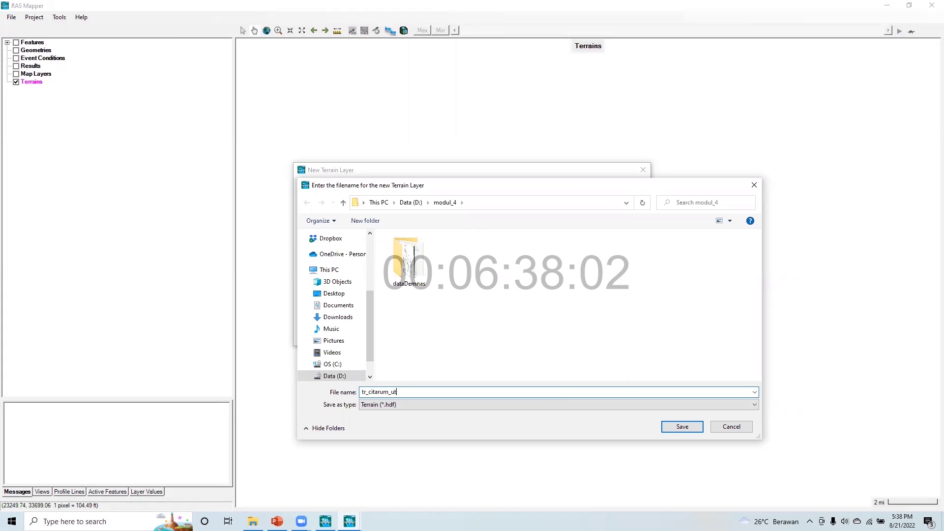
{"action": "left_click", "coordinate": [673, 426]}
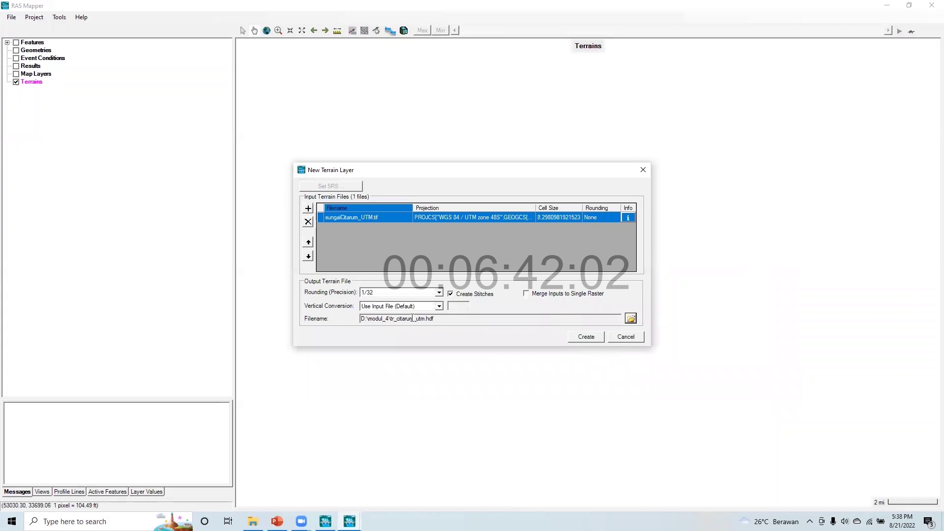
{"action": "left_click", "coordinate": [587, 337]}
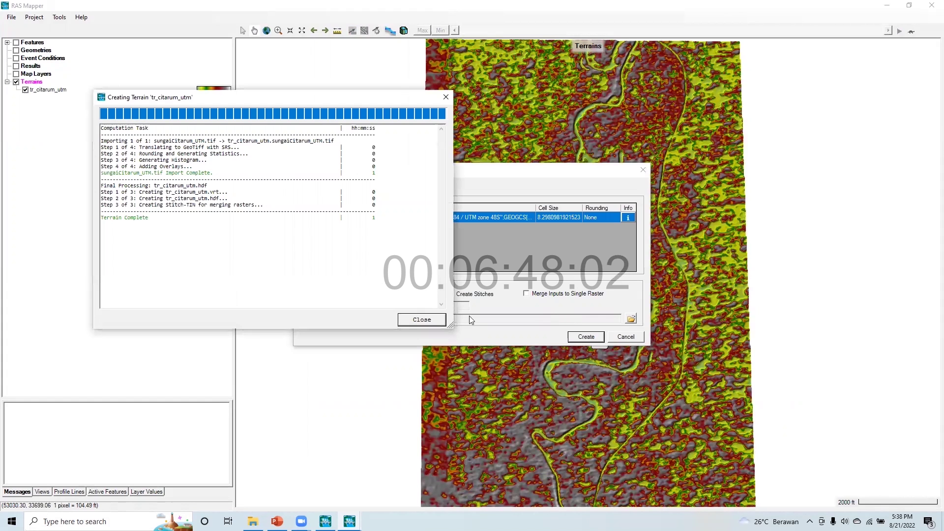
{"action": "left_click", "coordinate": [413, 321]}
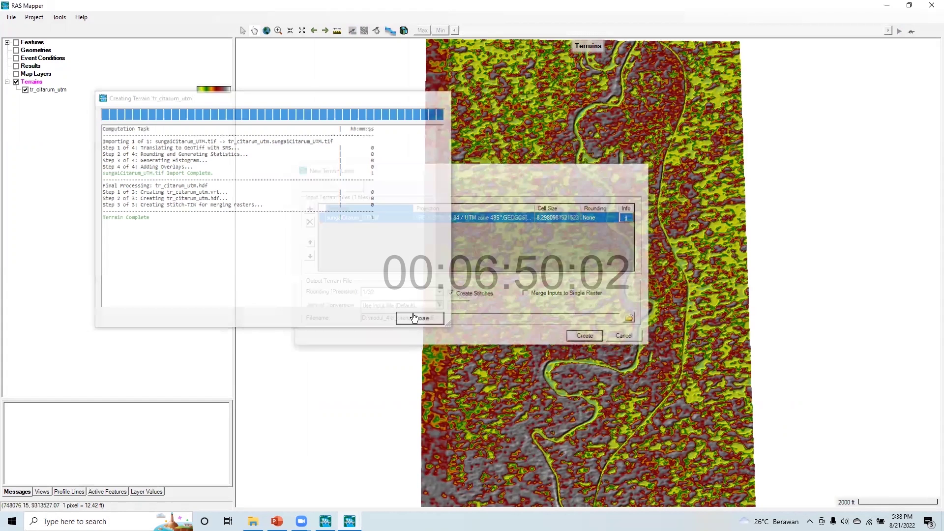
Turn on the Geometries layer group and add a new geometry named geometry.
{"action": "left_click", "coordinate": [16, 50]}
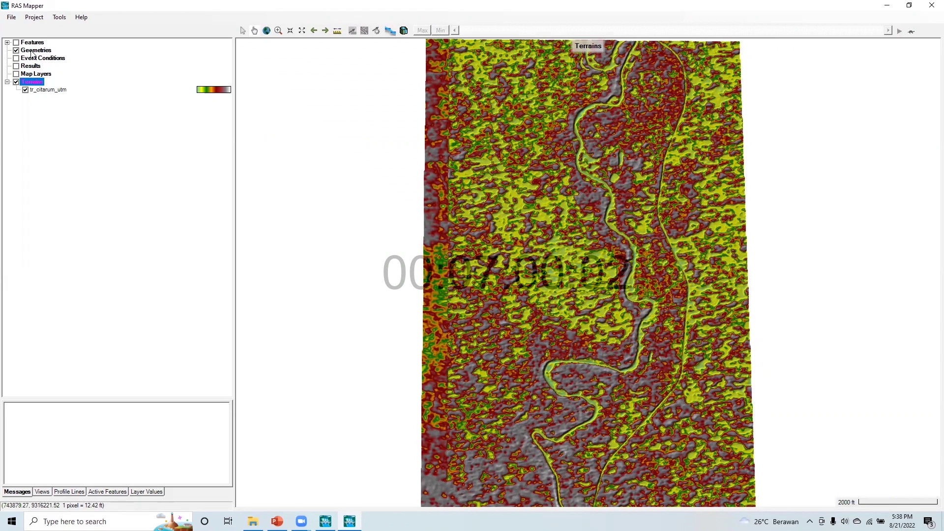
{"action": "left_click", "coordinate": [31, 51]}
{"action": "right_click", "coordinate": [31, 53]}
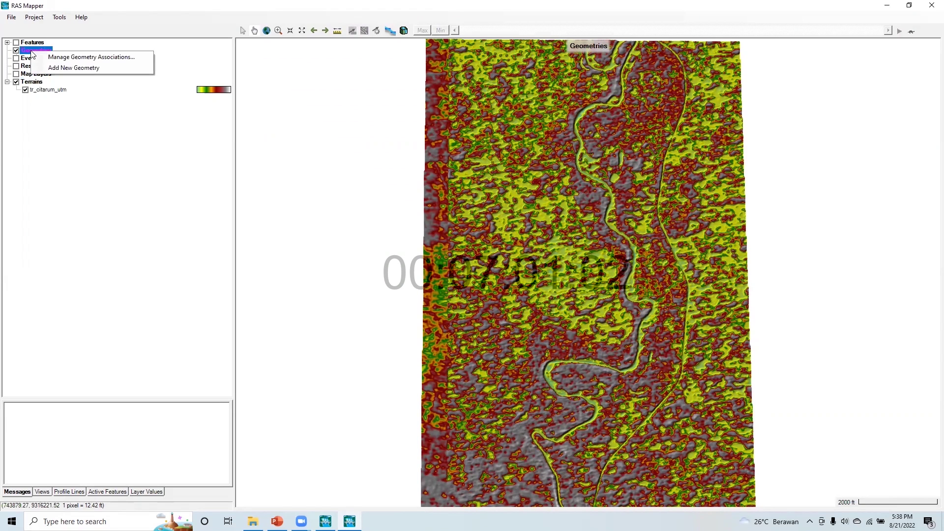
{"action": "left_click", "coordinate": [55, 69]}
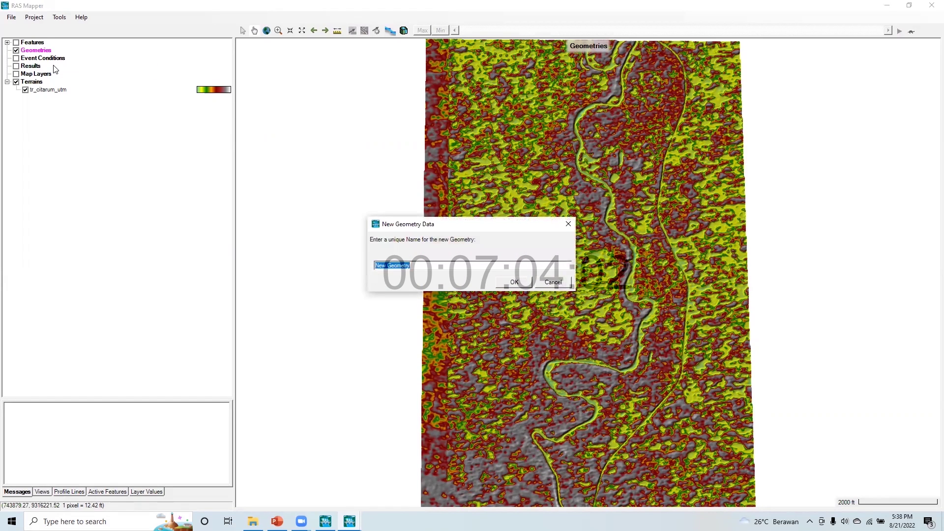
{"action": "type", "text": "geome"}
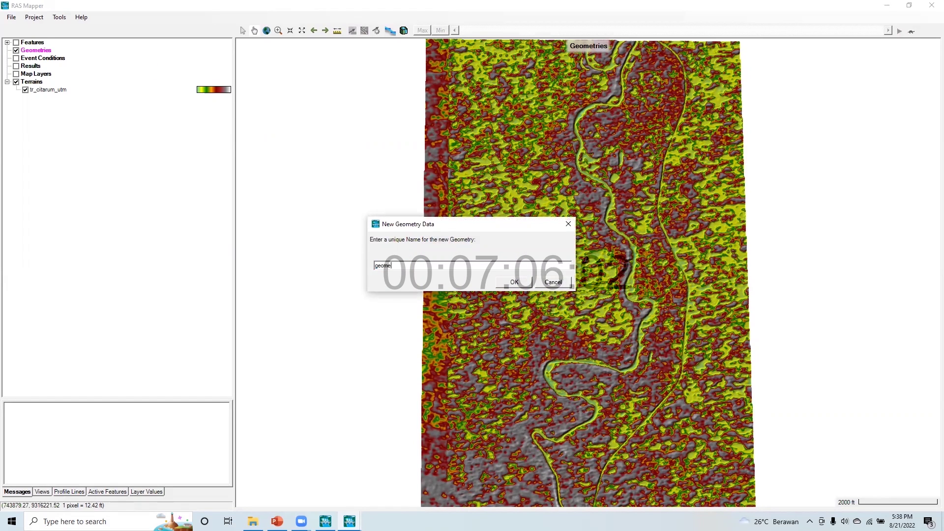
{"action": "type", "text": "try"}
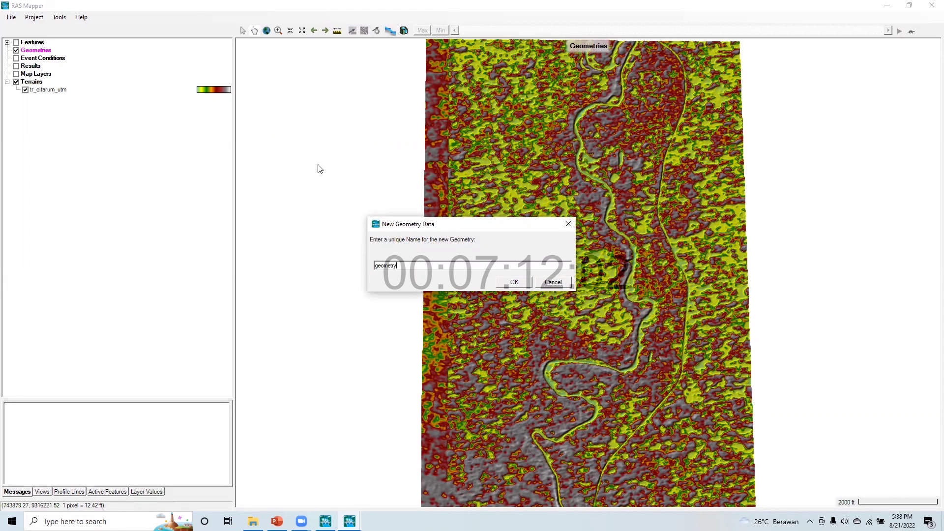
{"action": "left_click", "coordinate": [514, 281]}
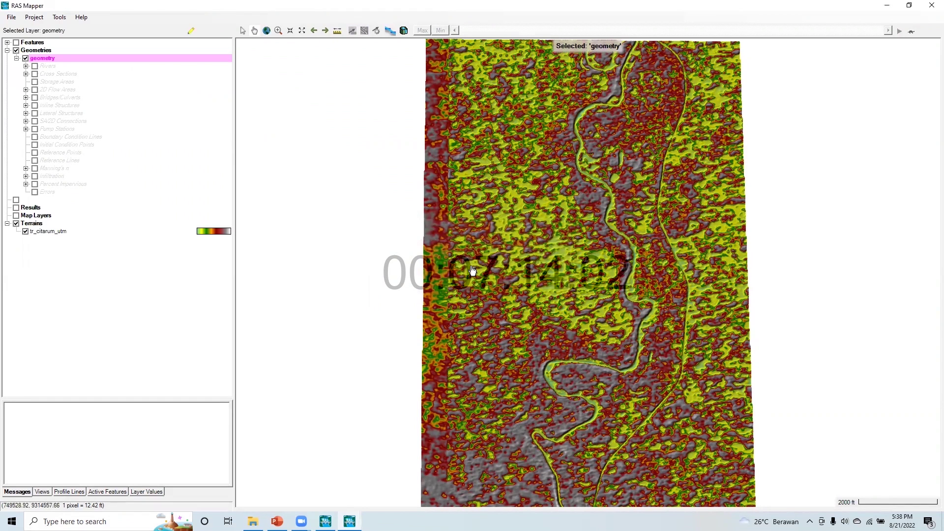
Turn on the geometry's 2D Flow Areas and Perimeters layers and put the Perimeters layer into editing.
{"action": "left_click", "coordinate": [35, 89]}
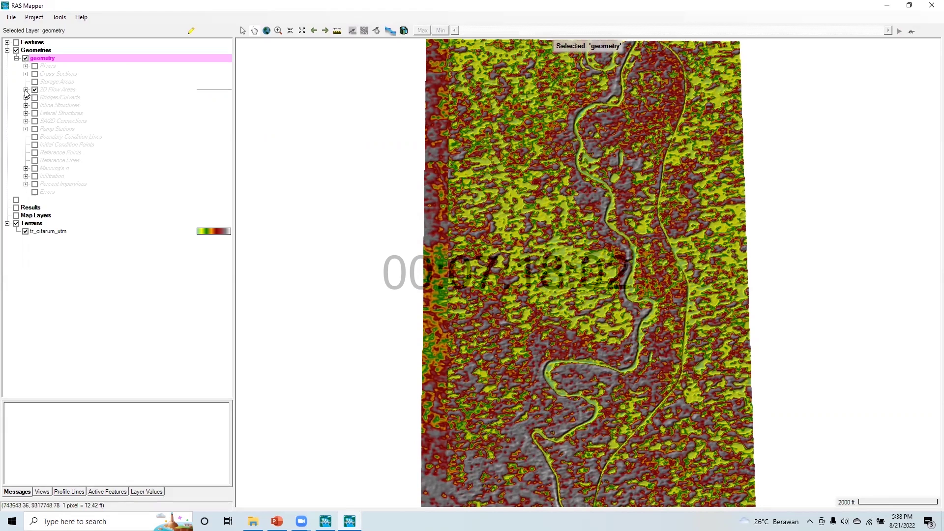
{"action": "left_click", "coordinate": [25, 90]}
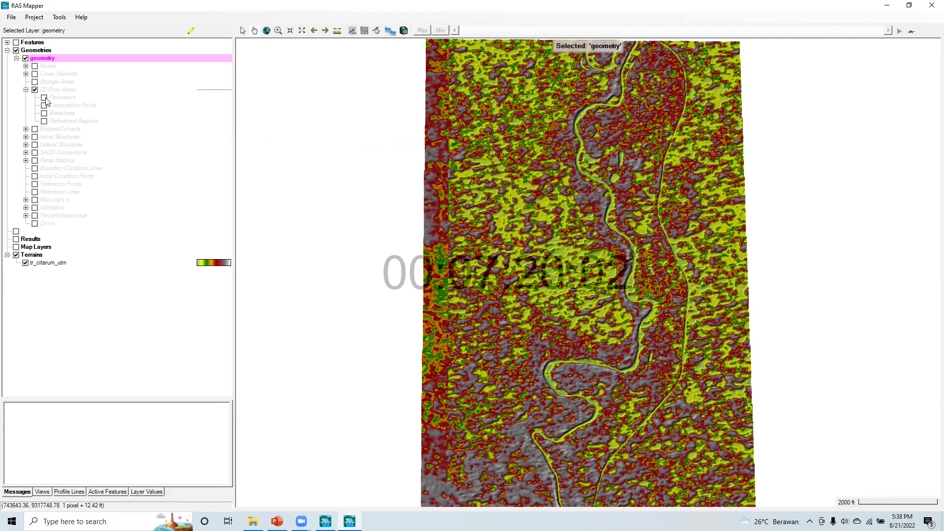
{"action": "left_click", "coordinate": [44, 98]}
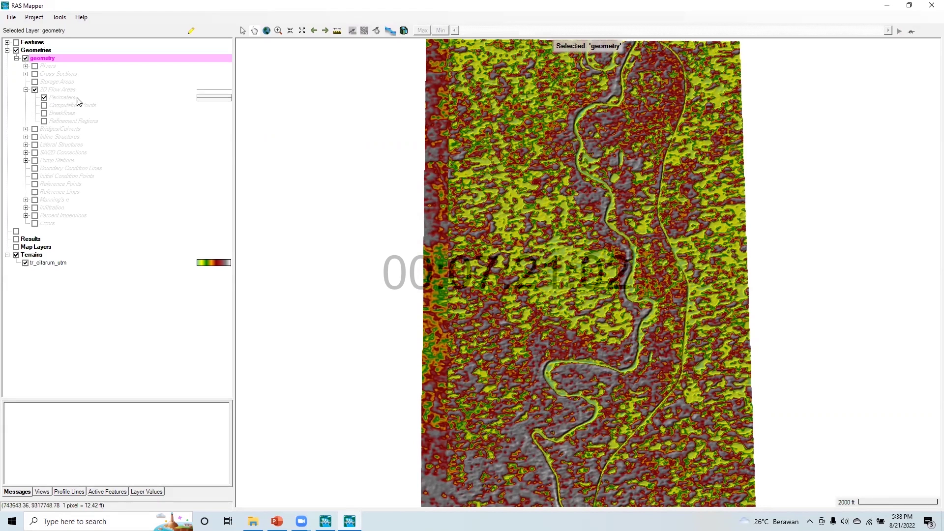
{"action": "left_click", "coordinate": [193, 32]}
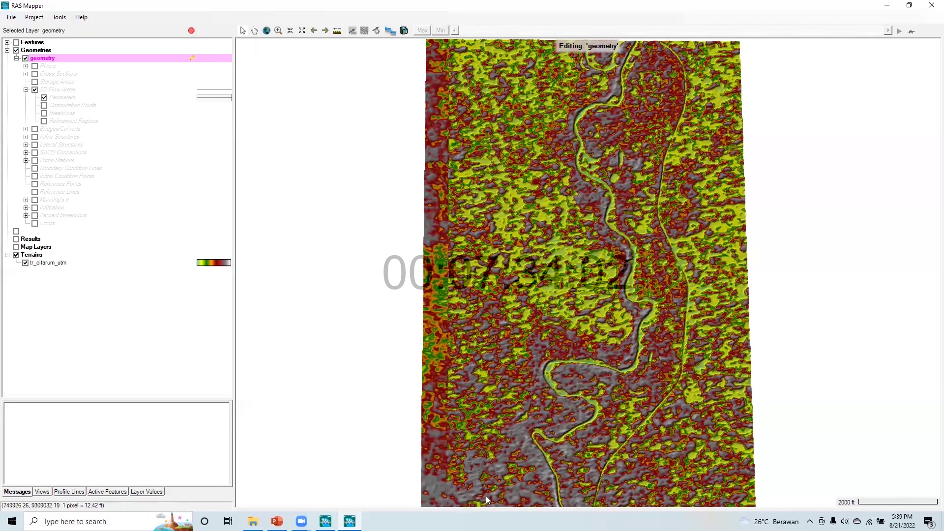
{"action": "left_click", "coordinate": [193, 99]}
{"action": "double_click", "coordinate": [193, 98]}
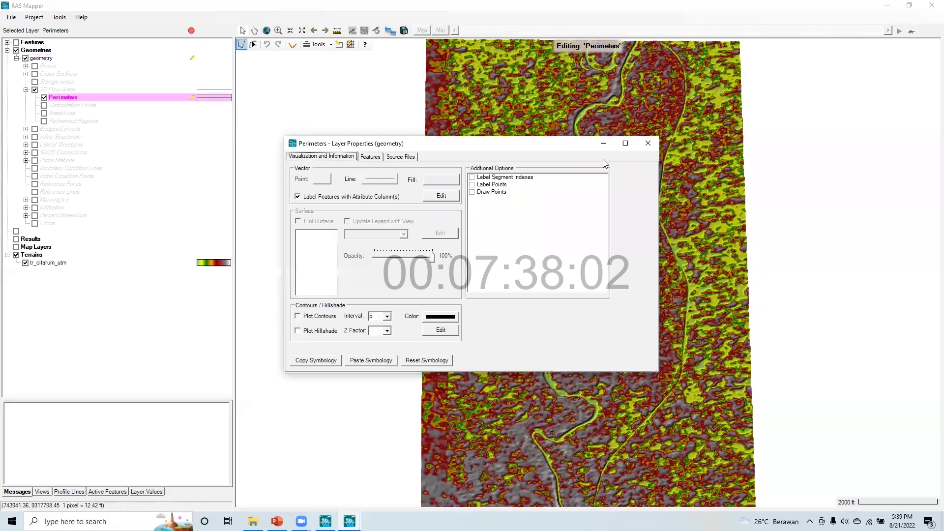
{"action": "left_click", "coordinate": [650, 142]}
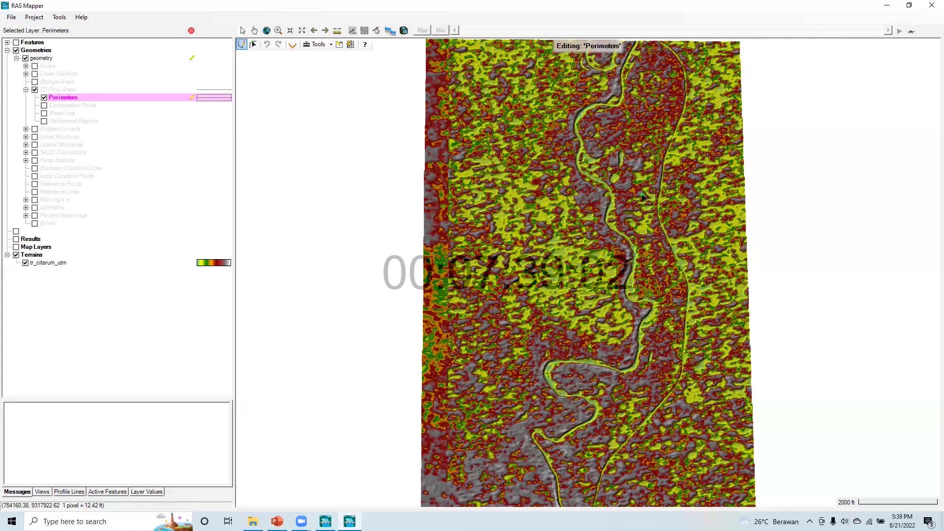
Draw a five-vertex 2D flow area perimeter around the upper and middle river reach on the terrain, keeping the name Perimeter 1.
{"action": "left_click", "coordinate": [476, 493]}
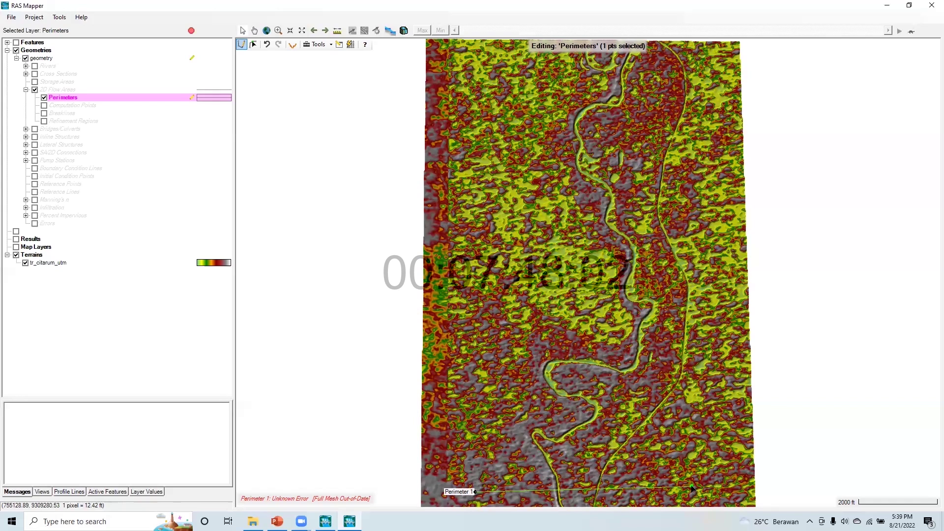
{"action": "key", "text": "ctrl+z"}
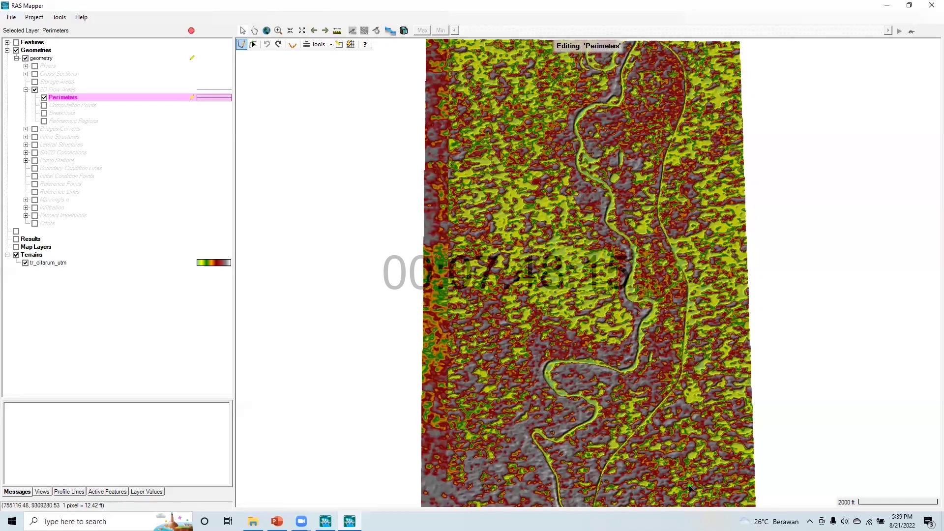
{"action": "left_click", "coordinate": [503, 339]}
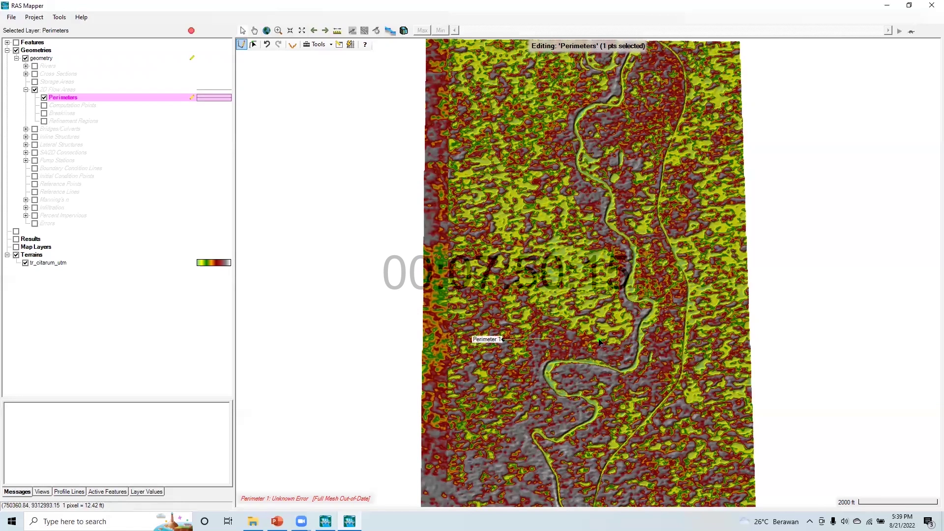
{"action": "left_click", "coordinate": [700, 346]}
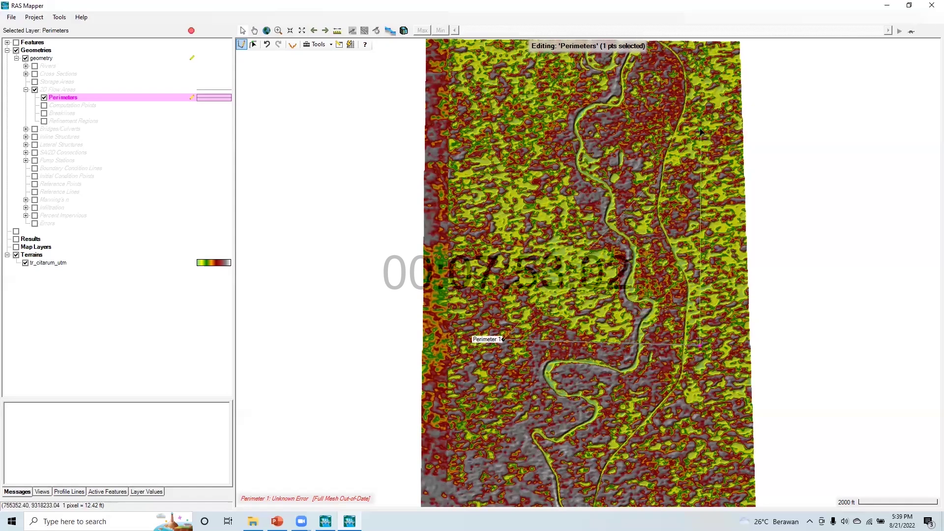
{"action": "left_click", "coordinate": [703, 100]}
{"action": "left_click", "coordinate": [527, 92]}
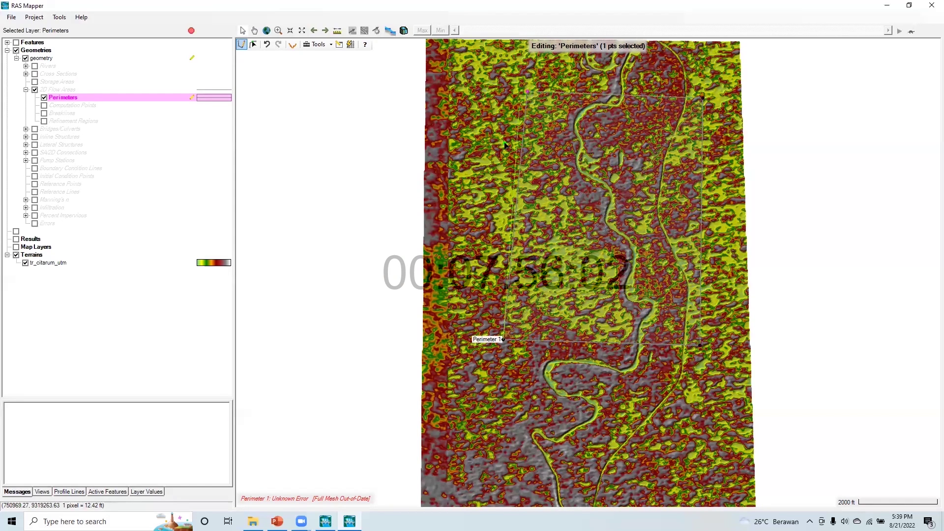
{"action": "double_click", "coordinate": [496, 207]}
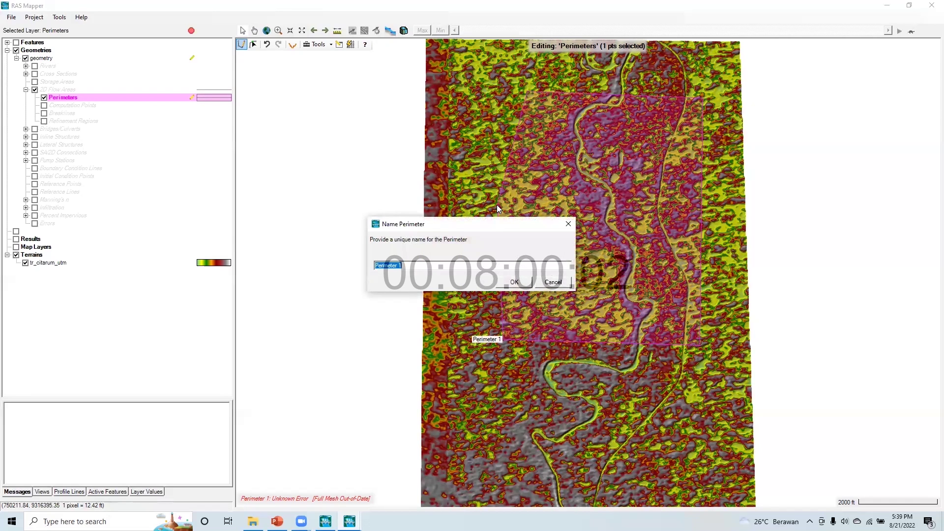
{"action": "left_click", "coordinate": [523, 287]}
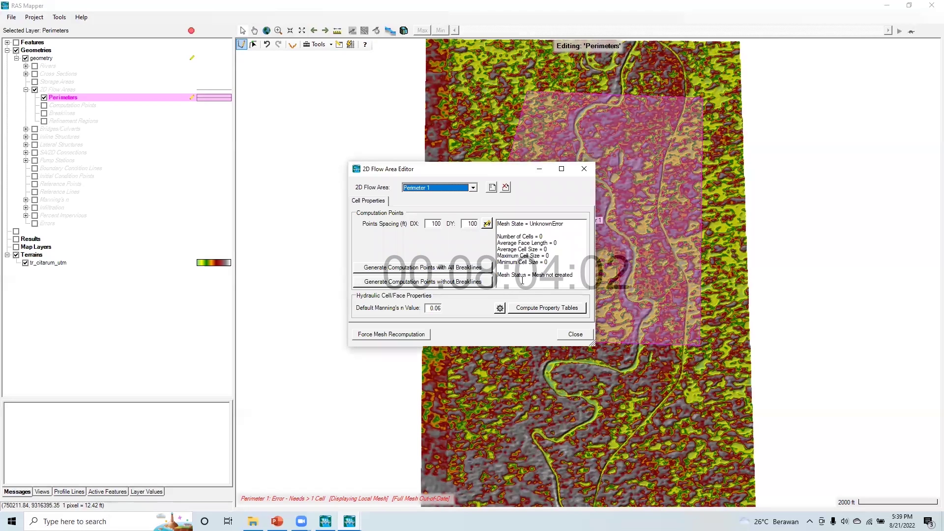
Set Perimeter 1's computation point spacing to 20 ft in DX and DY and its default Manning's n value to 0.025.
{"action": "left_click", "coordinate": [429, 224]}
{"action": "type", "text": "2"}
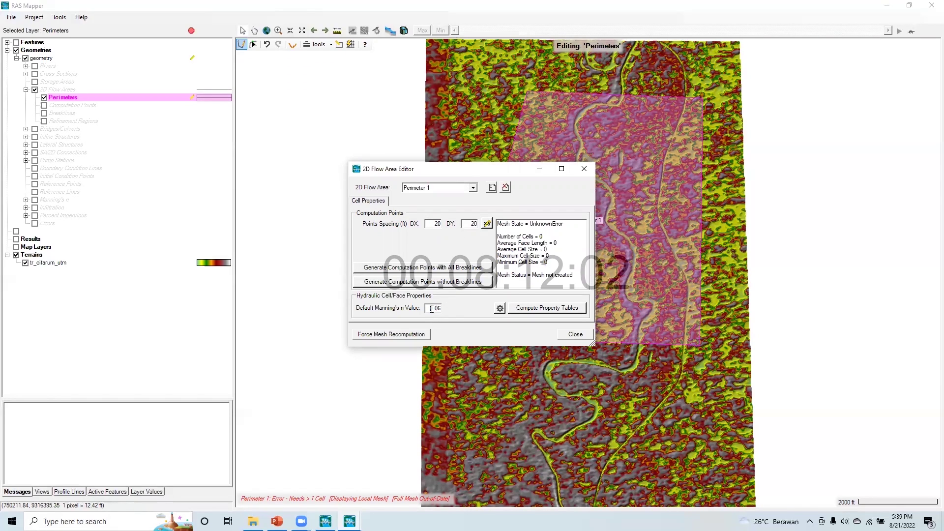
{"action": "type", "text": "0"}
Generate Perimeter 1's computation points with all breaklines and force a mesh recomputation.
{"action": "left_click", "coordinate": [420, 272]}
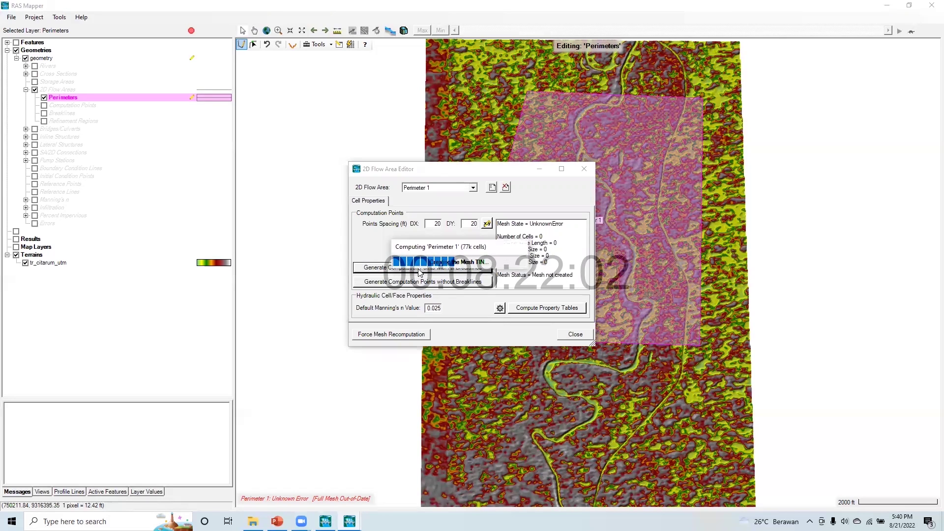
{"action": "left_click", "coordinate": [408, 336]}
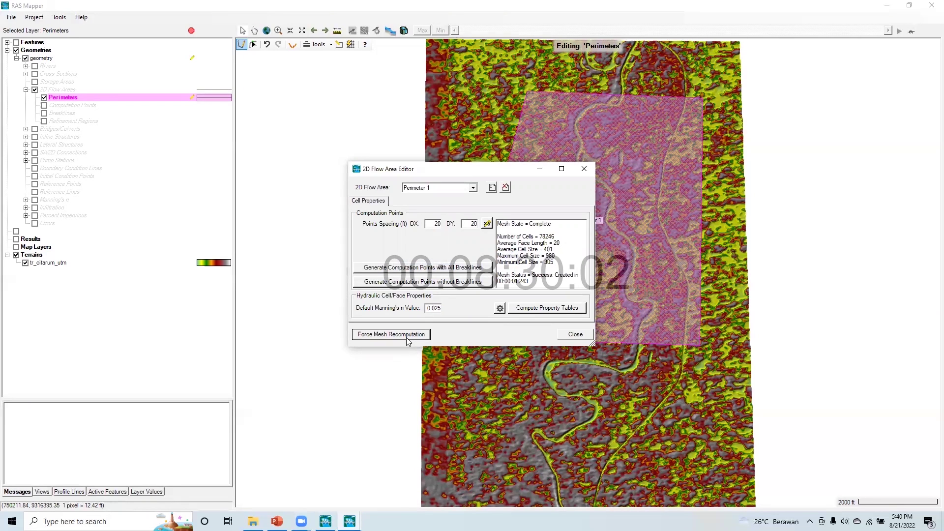
{"action": "left_click", "coordinate": [573, 335]}
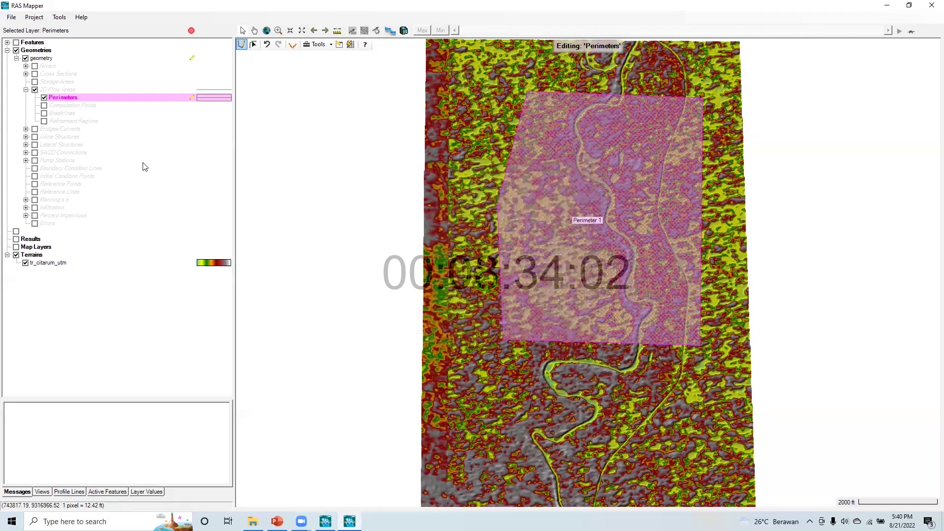
Put the Boundary Condition Lines layer into editing and draw a line named Hulu across the river just outside Perimeter 1's southern edge.
{"action": "left_click", "coordinate": [34, 169]}
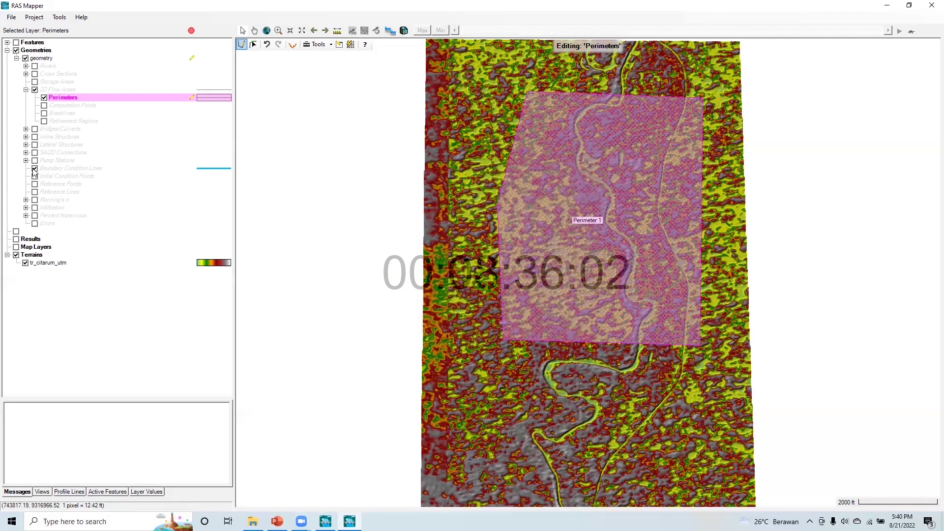
{"action": "left_click", "coordinate": [192, 169]}
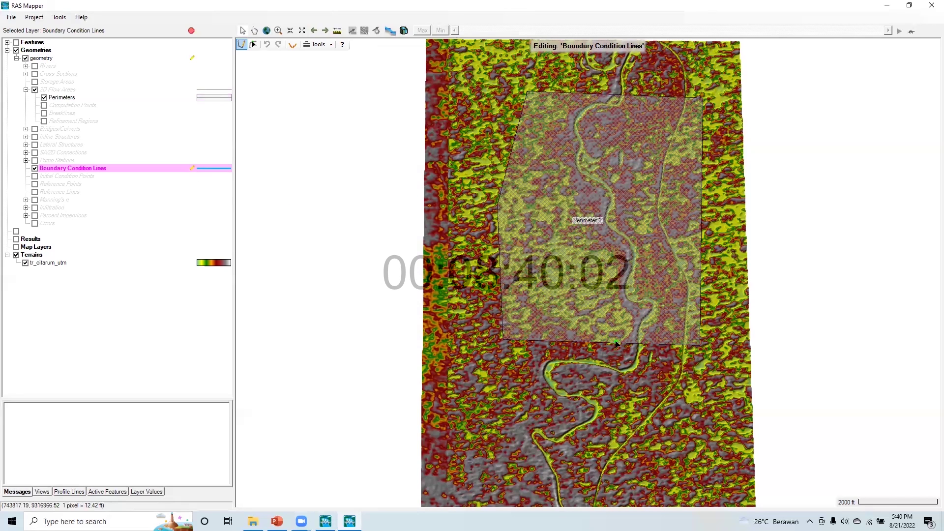
{"action": "scroll", "coordinate": [634, 351], "scroll_direction": "up", "scroll_amount": 2}
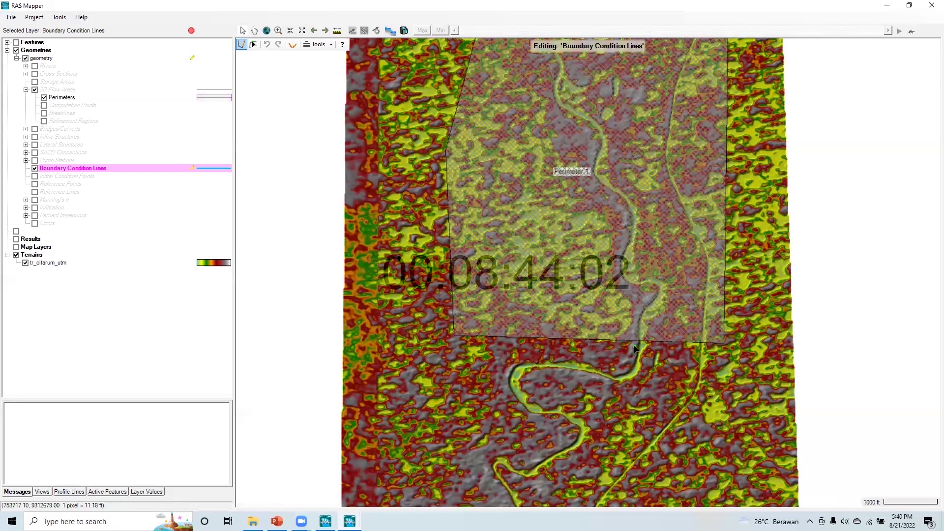
{"action": "scroll", "coordinate": [634, 348], "scroll_direction": "up", "scroll_amount": 1}
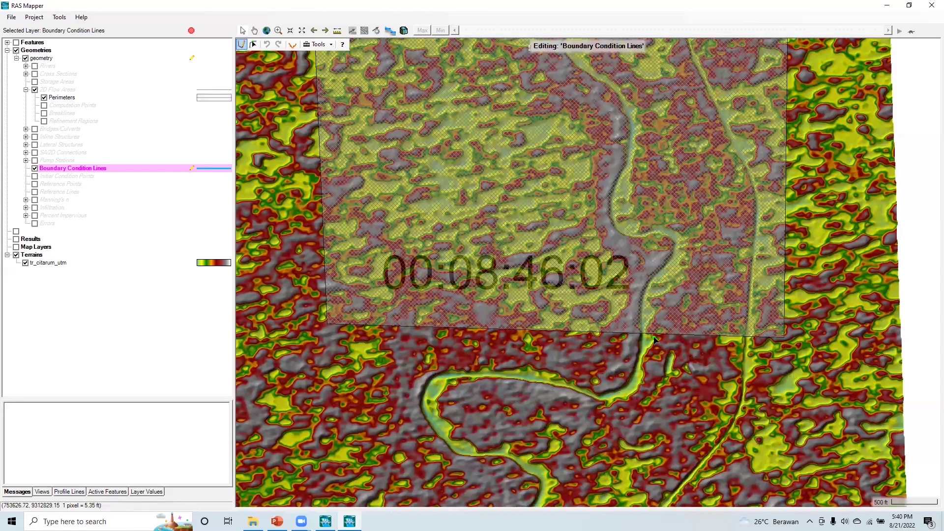
{"action": "left_click", "coordinate": [627, 339]}
{"action": "double_click", "coordinate": [658, 339]}
{"action": "type", "text": "Hulu"}
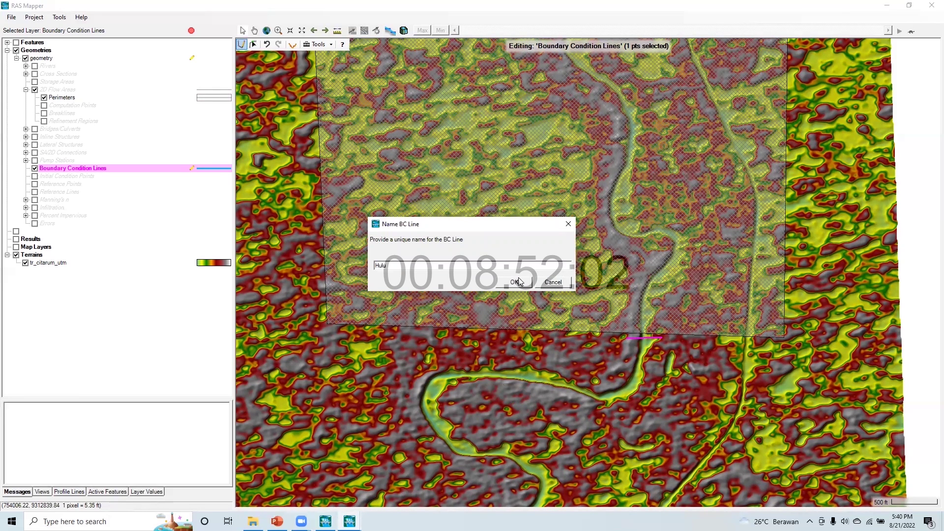
{"action": "left_click", "coordinate": [524, 282]}
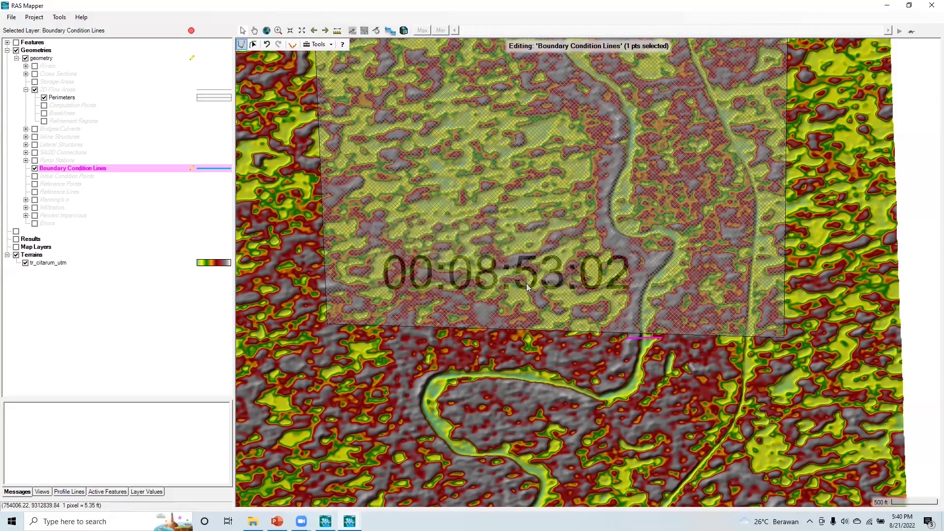
Draw a second boundary condition line named Hilir across the river just outside Perimeter 1's northern edge.
{"action": "left_click", "coordinate": [253, 31]}
{"action": "left_click_drag", "start_coordinate": [615, 150], "coordinate": [618, 177]}
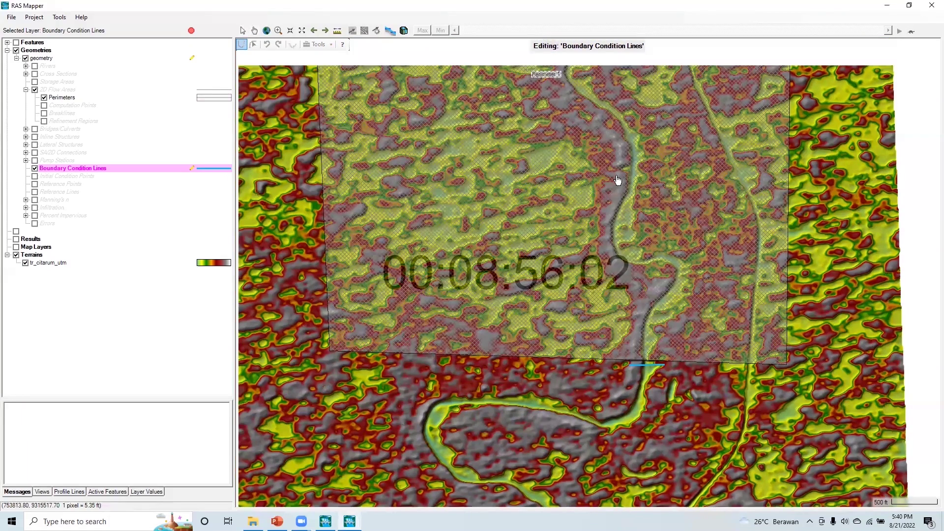
{"action": "left_click_drag", "start_coordinate": [493, 190], "coordinate": [493, 387]}
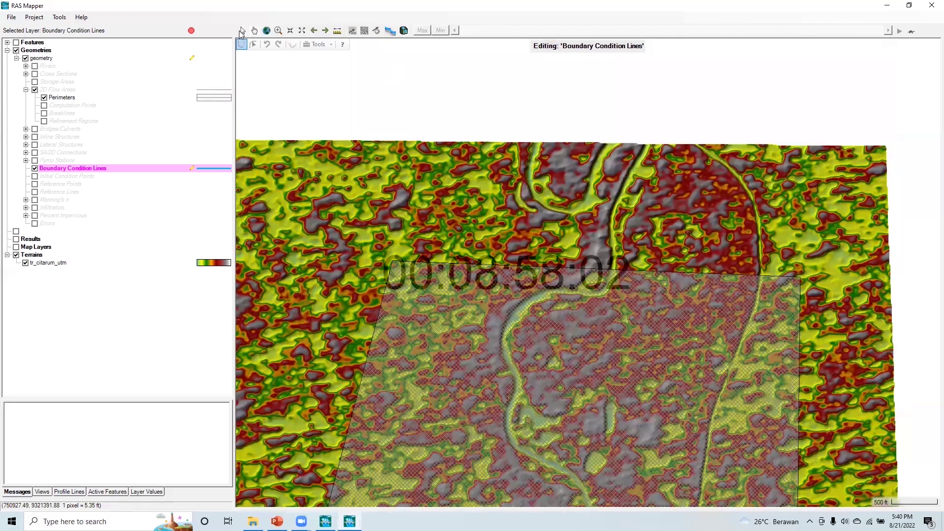
{"action": "left_click", "coordinate": [253, 44]}
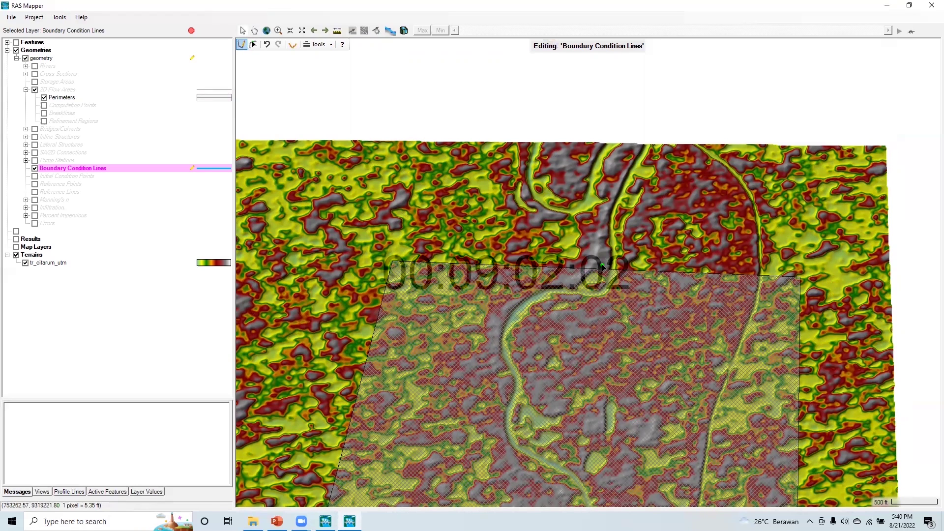
{"action": "left_click", "coordinate": [604, 266]}
{"action": "double_click", "coordinate": [627, 265]}
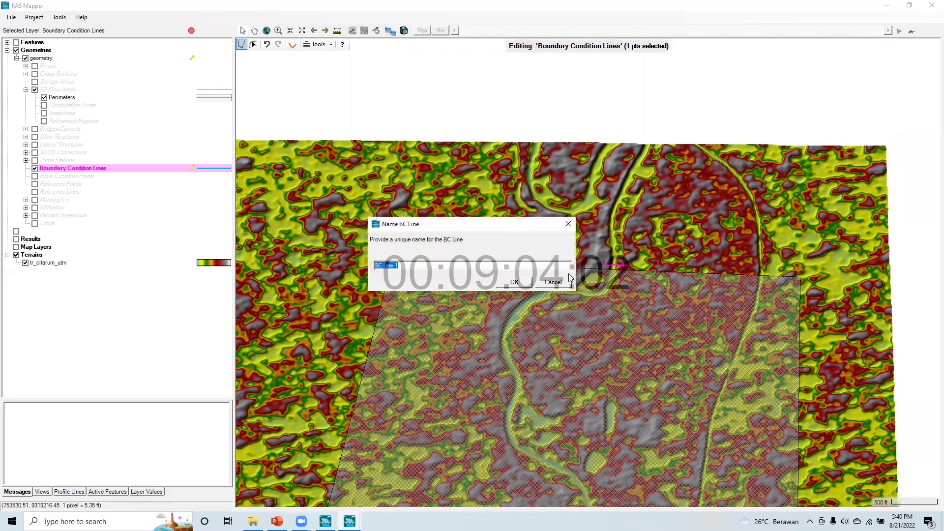
{"action": "type", "text": "Hilir"}
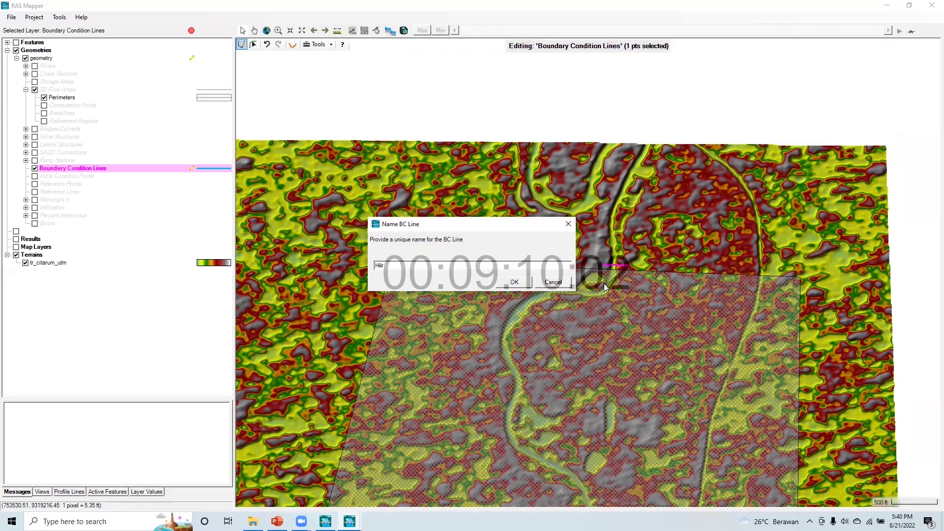
{"action": "left_click", "coordinate": [514, 283]}
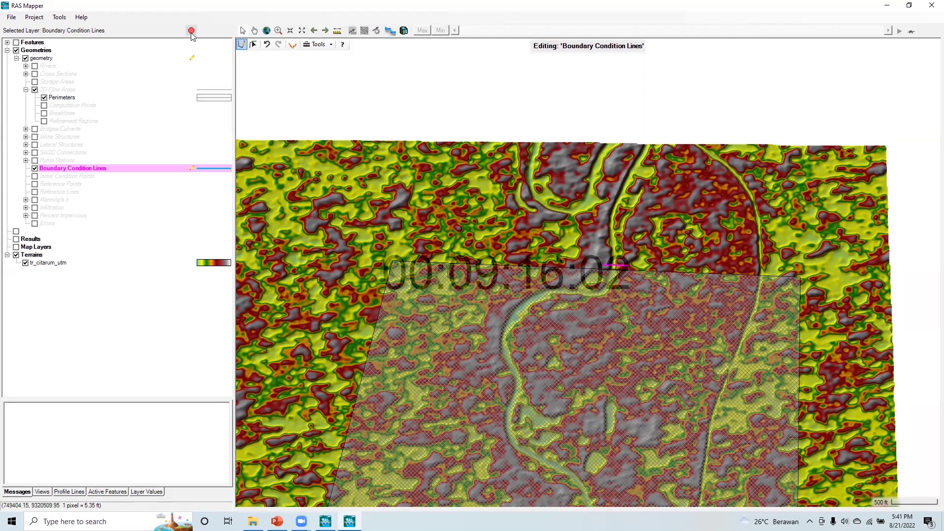
Stop editing the geometry, save the edits and close RAS Mapper.
{"action": "left_click", "coordinate": [242, 45]}
{"action": "left_click", "coordinate": [431, 296]}
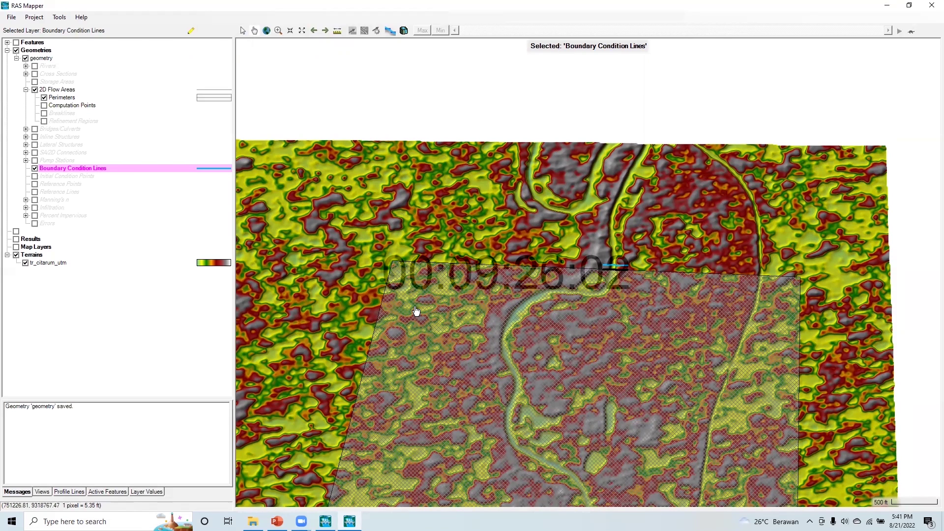
{"action": "left_click", "coordinate": [930, 7]}
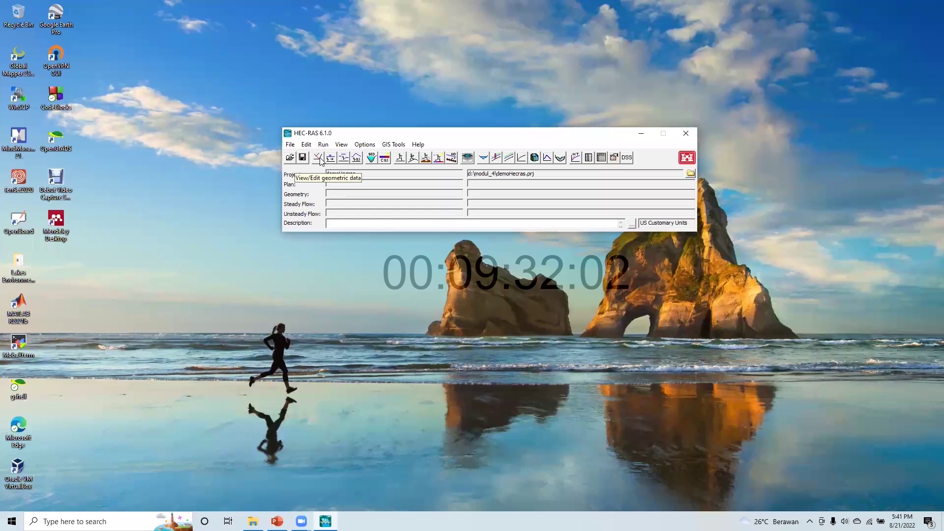
Open the geometry file demoHecras.g01 in the Geometric Data editor, then minimize the editor.
{"action": "left_click", "coordinate": [318, 158]}
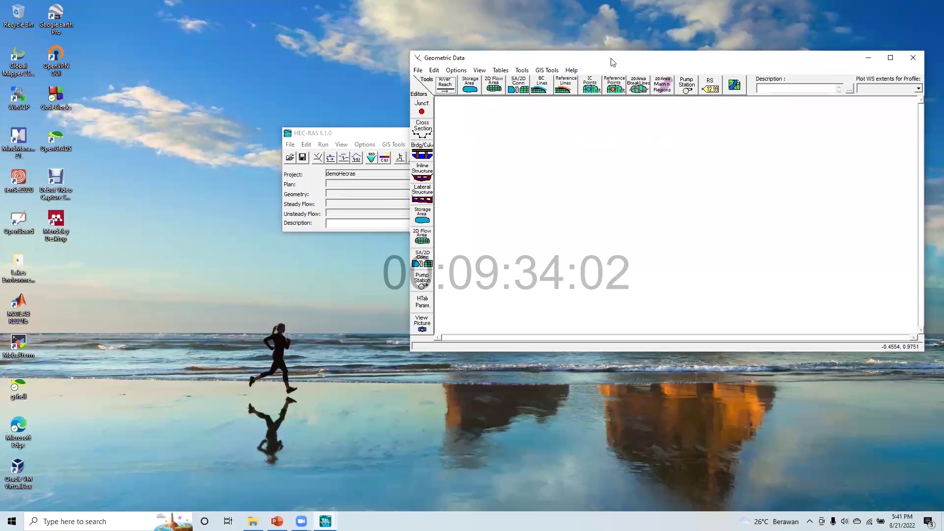
{"action": "left_click_drag", "start_coordinate": [612, 62], "coordinate": [447, 75]}
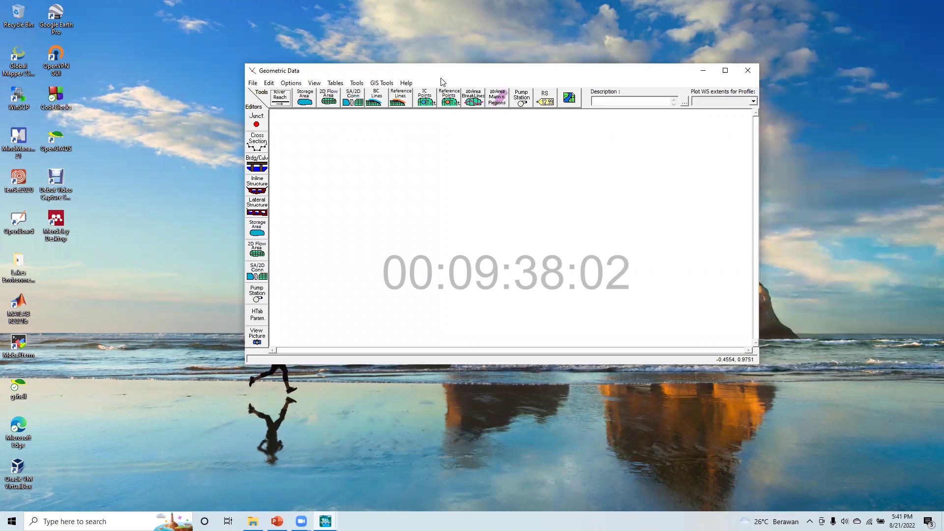
{"action": "left_click", "coordinate": [253, 83]}
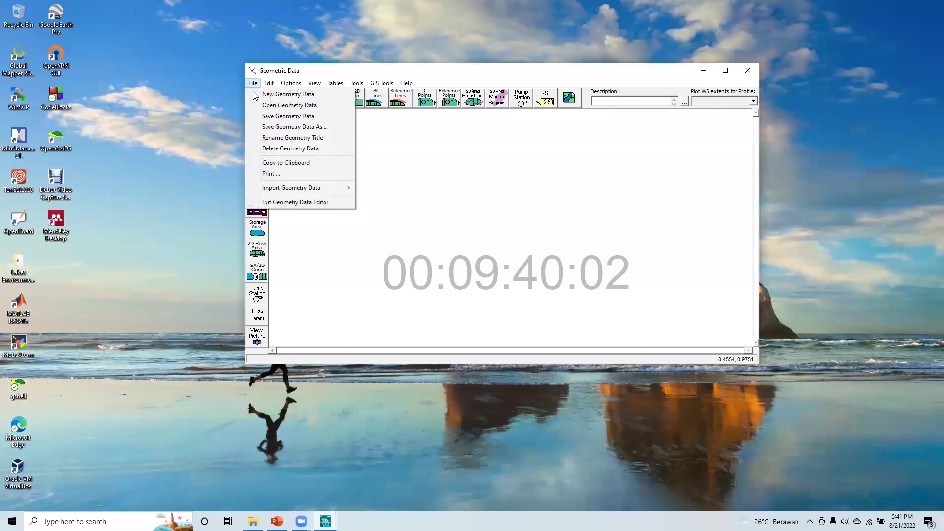
{"action": "left_click", "coordinate": [275, 106]}
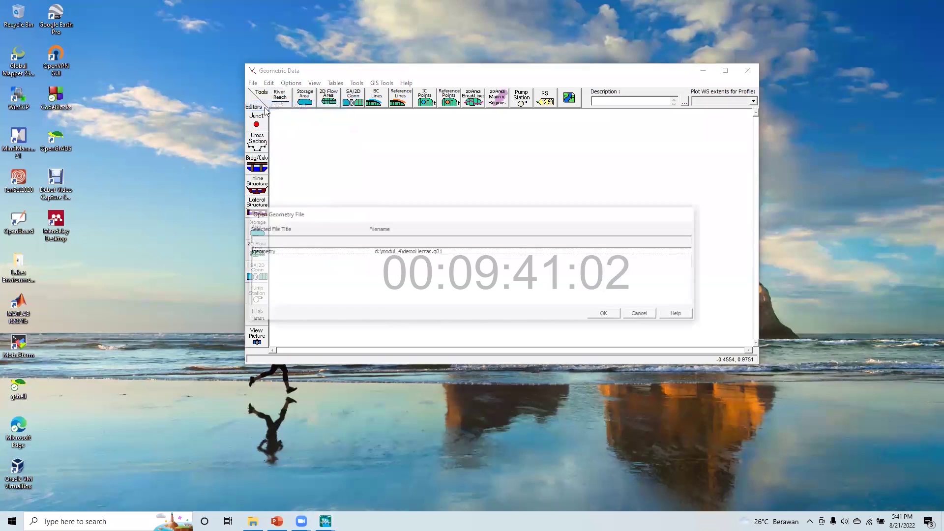
{"action": "left_click", "coordinate": [389, 251]}
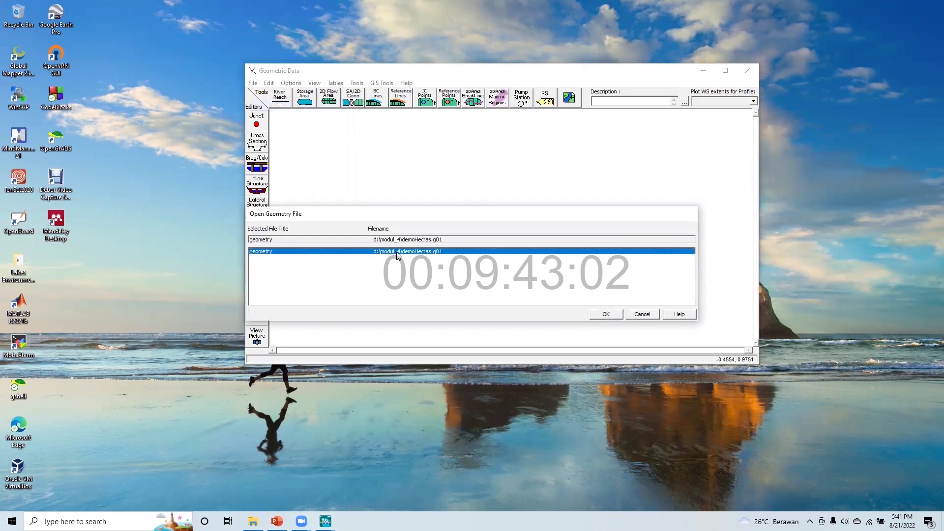
{"action": "left_click", "coordinate": [609, 315]}
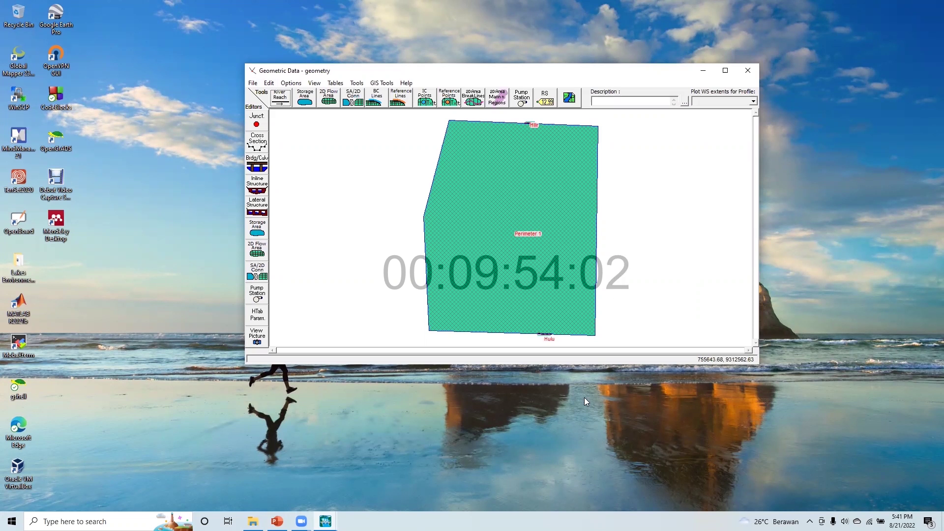
{"action": "left_click", "coordinate": [703, 70]}
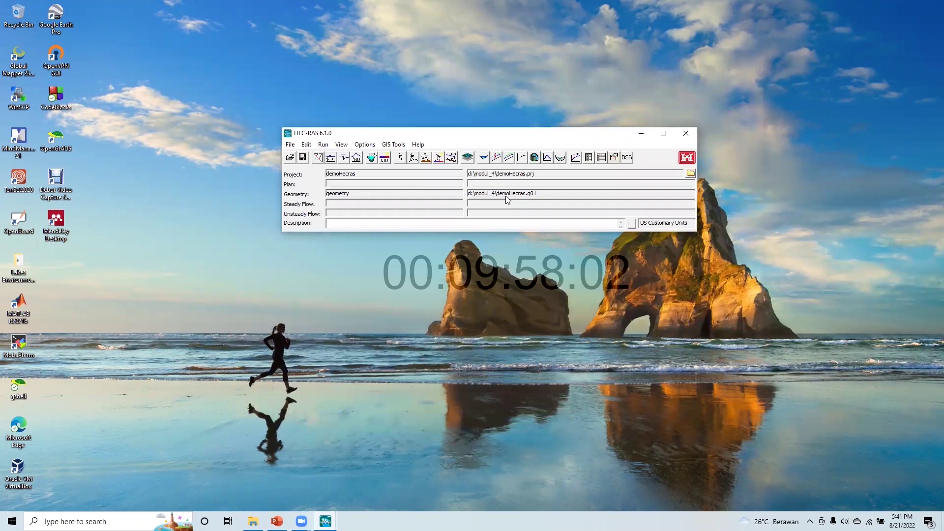
Open the unsteady flow data and assign a Flow Hydrograph boundary condition to the Hulu line of Perimeter 1.
{"action": "left_click", "coordinate": [325, 521]}
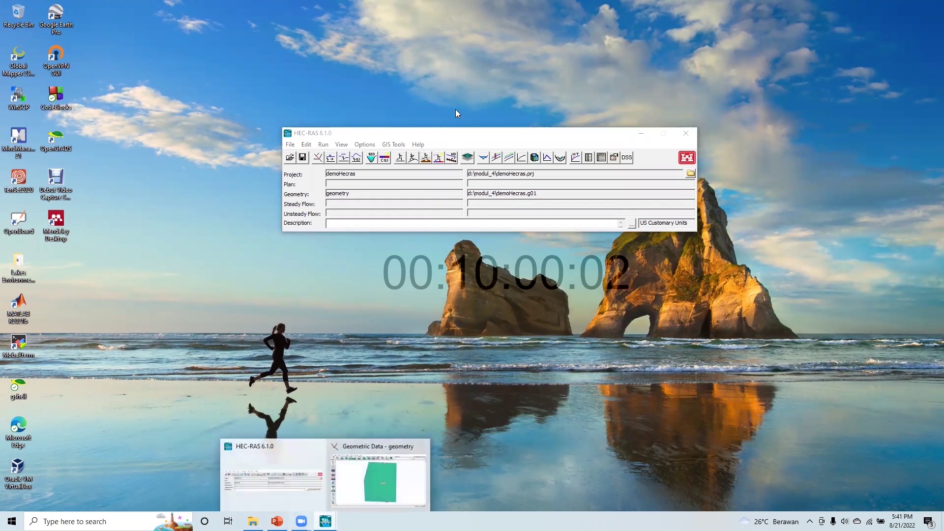
{"action": "left_click_drag", "start_coordinate": [467, 130], "coordinate": [422, 127]}
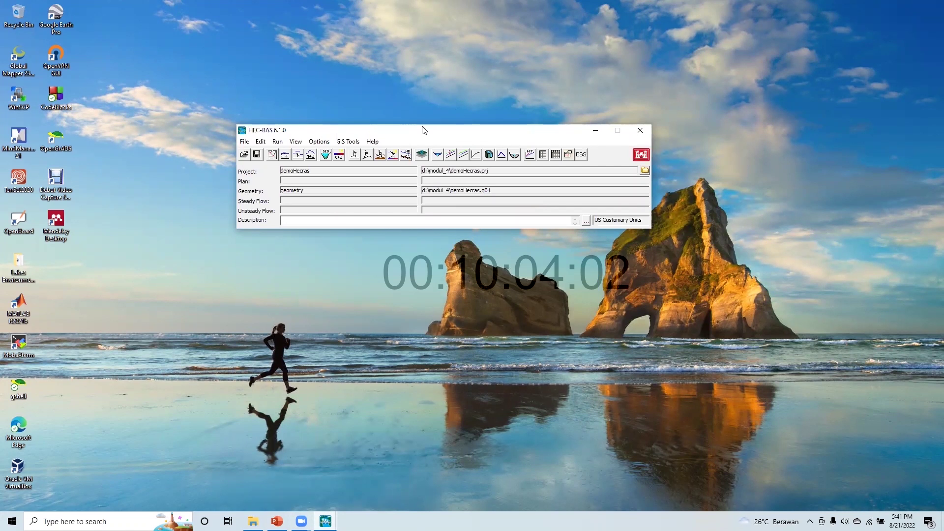
{"action": "left_click", "coordinate": [311, 156]}
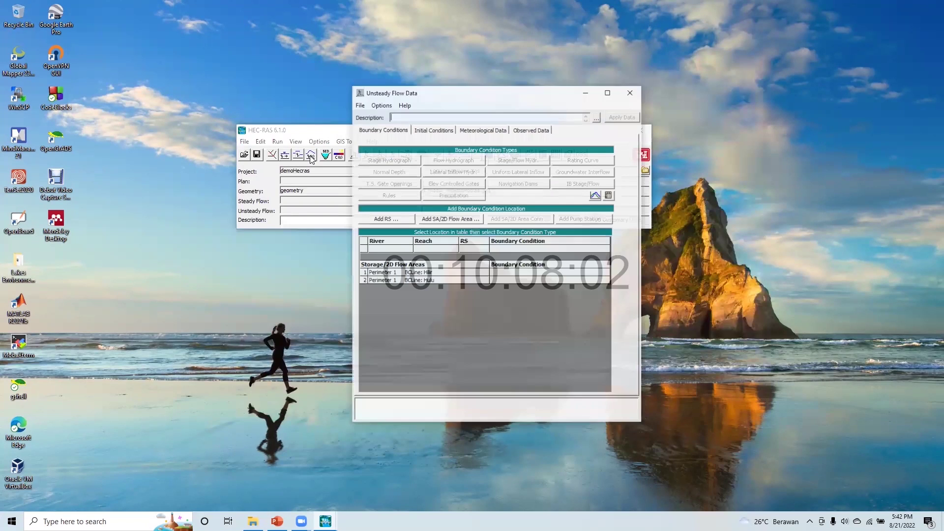
{"action": "left_click_drag", "start_coordinate": [521, 100], "coordinate": [501, 104]}
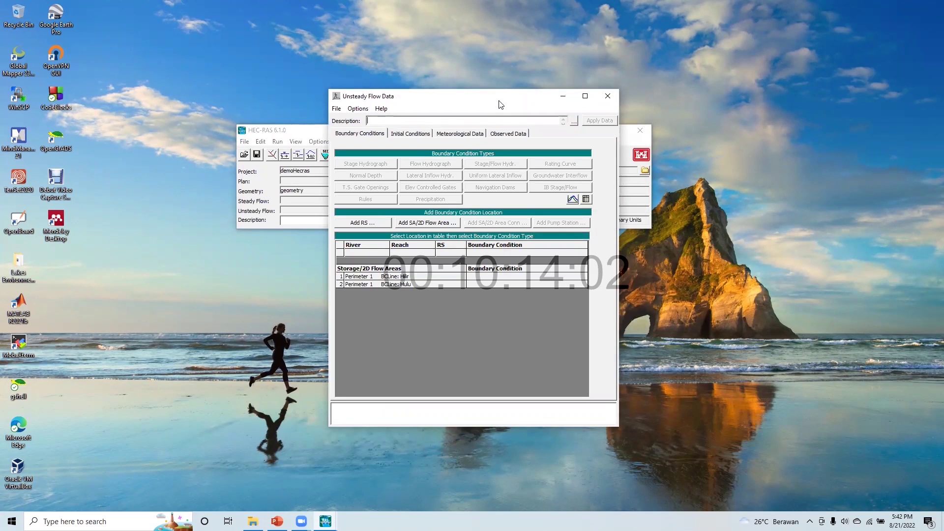
{"action": "left_click", "coordinate": [508, 284]}
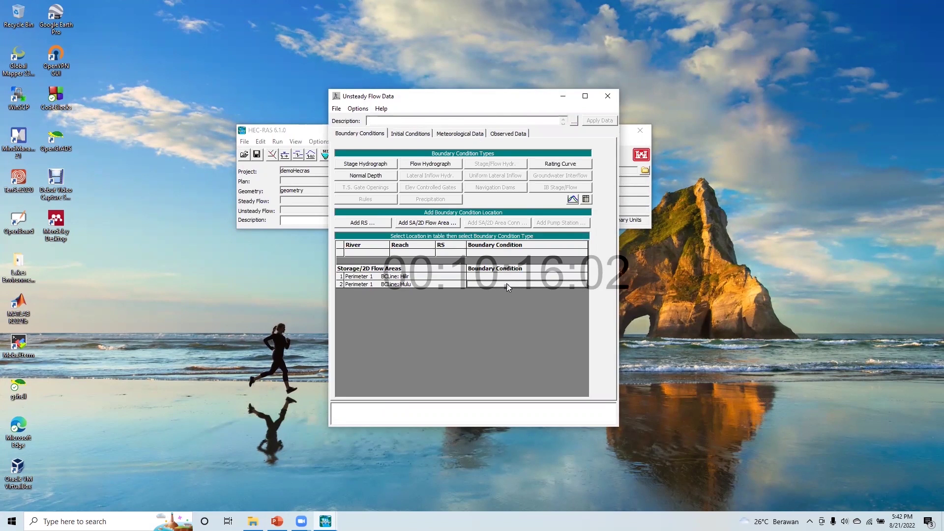
{"action": "left_click", "coordinate": [435, 166]}
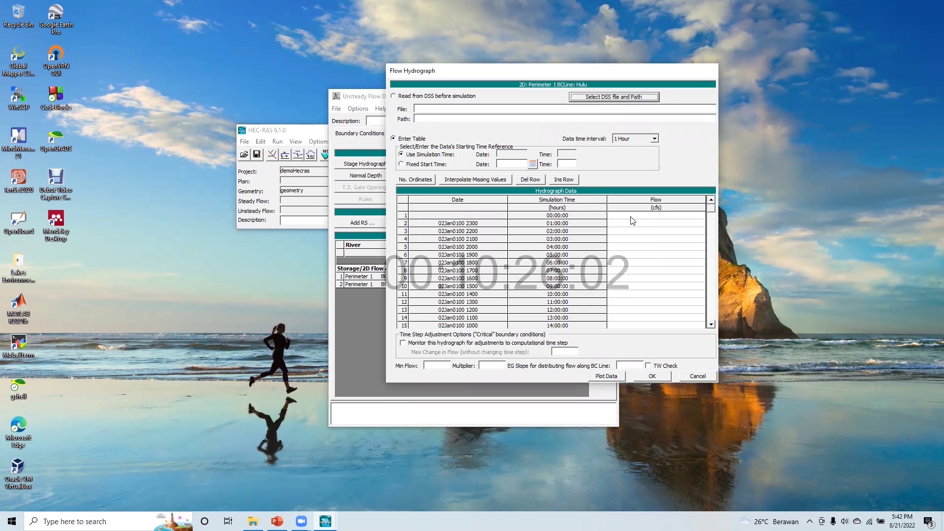
Enter hydrograph flows of 3.5 cfs at simulation time 00:00:00 and 350 cfs at 12:00:00.
{"action": "left_click", "coordinate": [631, 216]}
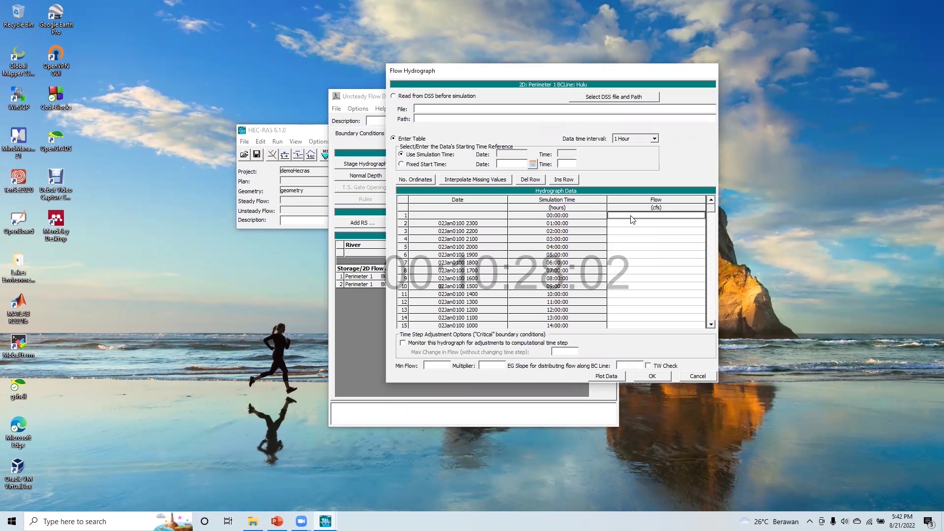
{"action": "type", "text": "3.5"}
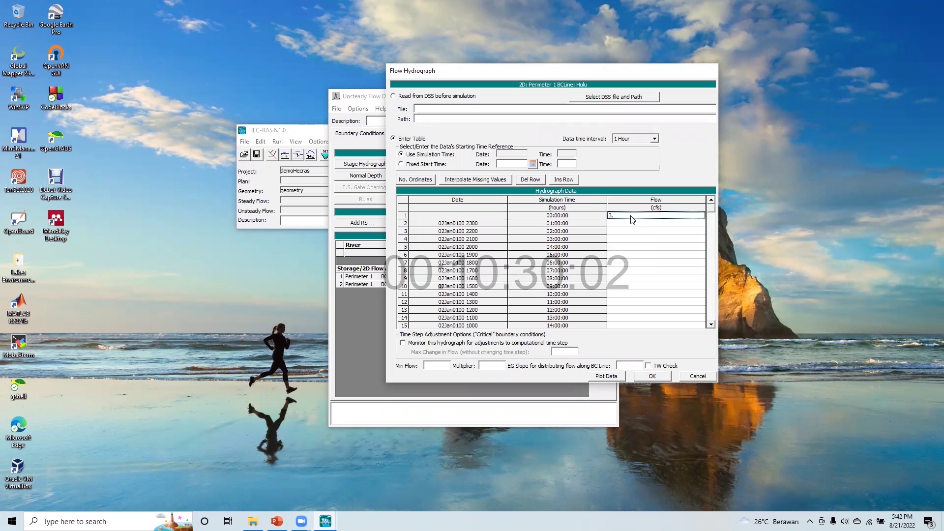
{"action": "left_click", "coordinate": [710, 326]}
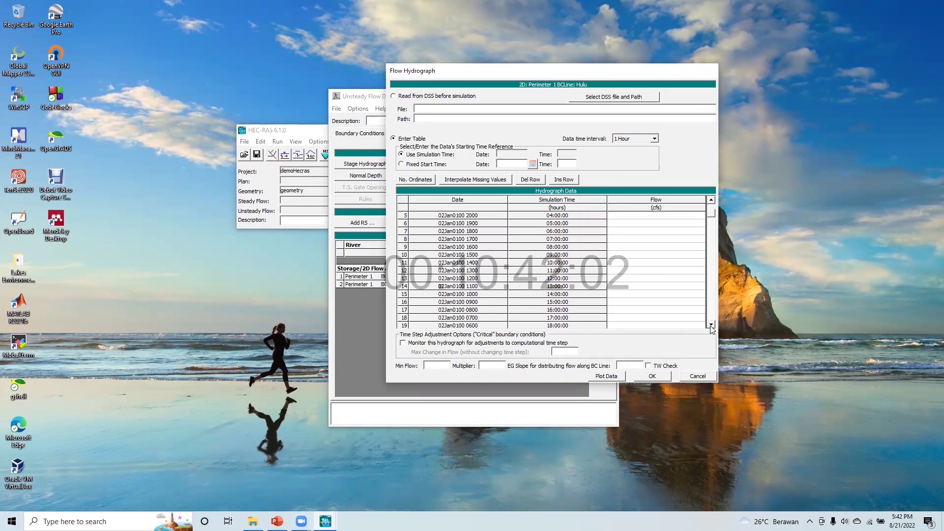
{"action": "left_click", "coordinate": [713, 217]}
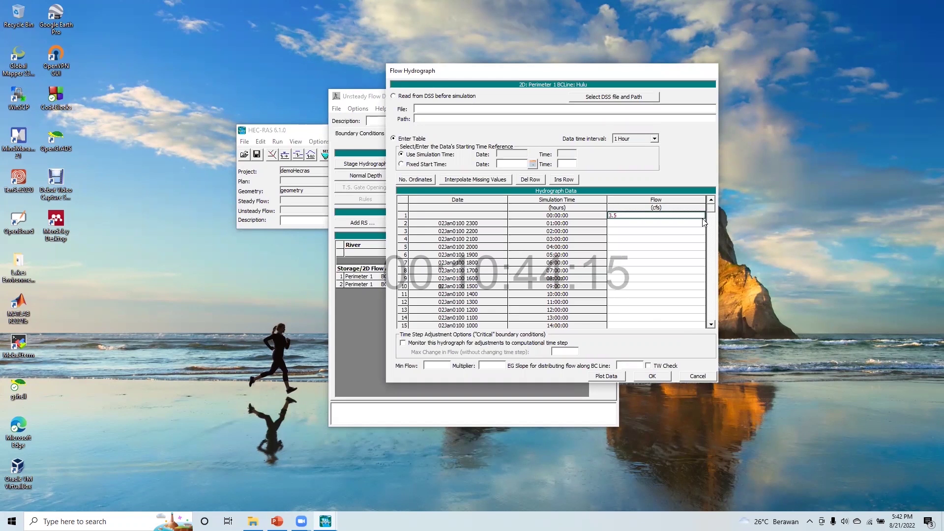
{"action": "left_click", "coordinate": [626, 310]}
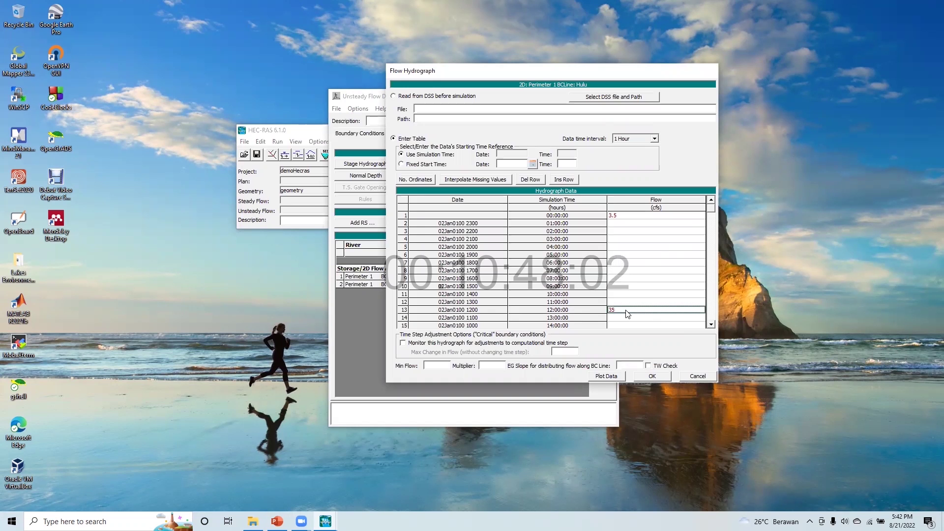
Enter a hydrograph flow of 4 cfs at simulation time 24:00:00.
{"action": "left_click", "coordinate": [712, 325]}
{"action": "left_click", "coordinate": [711, 324]}
{"action": "left_click", "coordinate": [711, 325]}
{"action": "left_click", "coordinate": [711, 325]}
{"action": "left_click", "coordinate": [712, 324]}
{"action": "left_click", "coordinate": [711, 325]}
{"action": "left_click", "coordinate": [711, 324]}
{"action": "left_click", "coordinate": [711, 324]}
{"action": "left_click", "coordinate": [711, 324]}
{"action": "left_click", "coordinate": [712, 325]}
{"action": "left_click", "coordinate": [711, 325]}
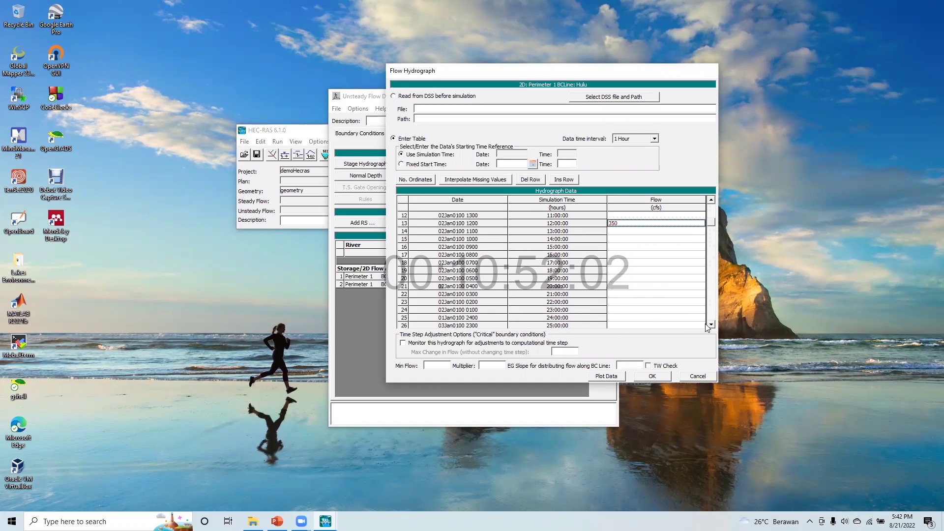
{"action": "left_click", "coordinate": [648, 317]}
{"action": "type", "text": "4"}
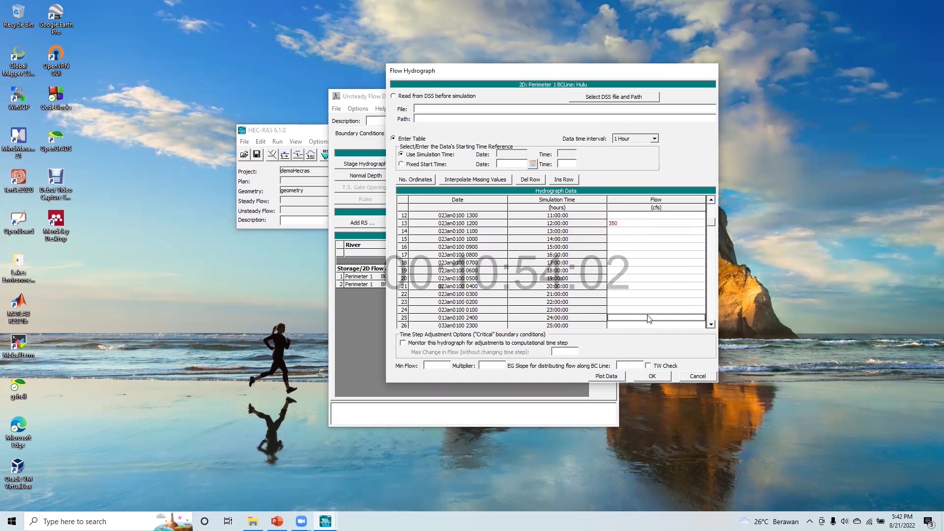
Interpolate the missing flow values in the Hulu hydrograph and review the filled rows.
{"action": "left_click", "coordinate": [464, 181]}
{"action": "left_click", "coordinate": [711, 200]}
{"action": "left_click", "coordinate": [711, 200]}
{"action": "left_click", "coordinate": [711, 199]}
{"action": "left_click", "coordinate": [711, 199]}
{"action": "left_click", "coordinate": [711, 200]}
{"action": "left_click", "coordinate": [711, 200]}
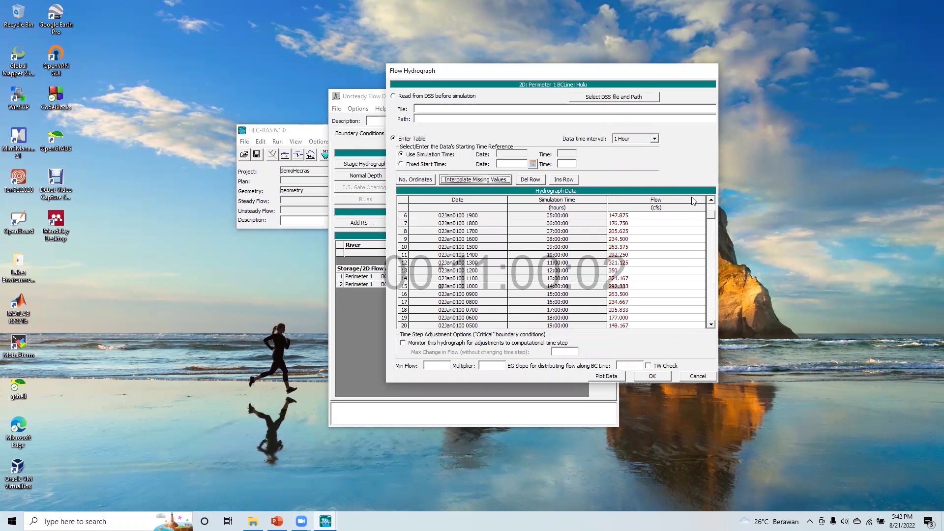
Pick 17 August 2022 as the fixed start date of the Hulu flow hydrograph.
{"action": "left_click", "coordinate": [711, 199]}
{"action": "left_click", "coordinate": [532, 163]}
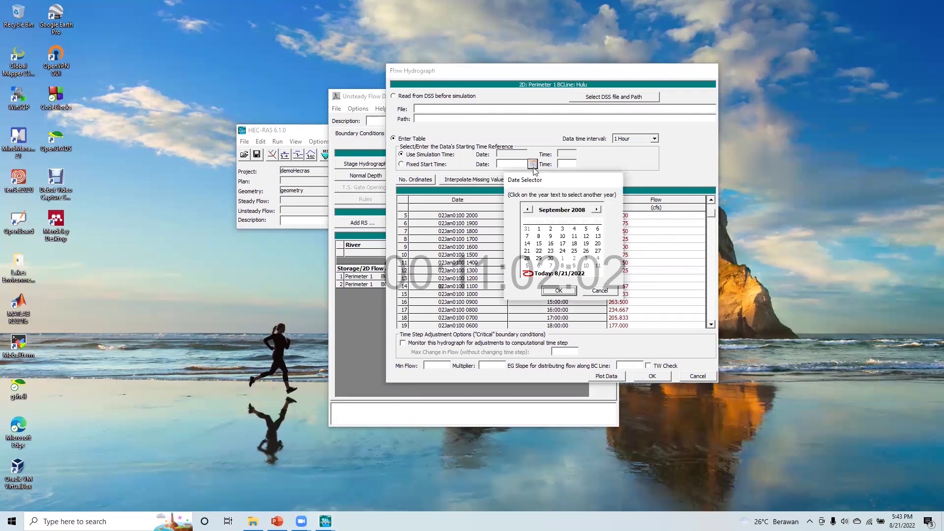
{"action": "left_click", "coordinate": [577, 209]}
{"action": "left_click", "coordinate": [594, 206]}
{"action": "left_click", "coordinate": [593, 206]}
{"action": "left_click", "coordinate": [593, 207]}
{"action": "left_click", "coordinate": [593, 206]}
{"action": "left_click", "coordinate": [593, 207]}
{"action": "double_click", "coordinate": [594, 207]}
{"action": "double_click", "coordinate": [593, 206]}
{"action": "double_click", "coordinate": [593, 206]}
{"action": "left_click", "coordinate": [593, 206]}
{"action": "double_click", "coordinate": [594, 207]}
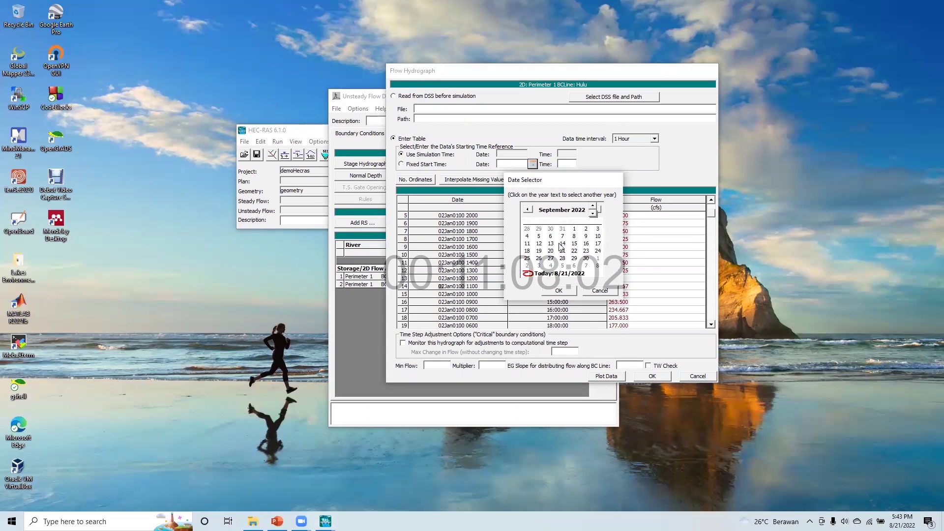
{"action": "left_click", "coordinate": [528, 210]}
{"action": "left_click", "coordinate": [529, 209]}
{"action": "left_click", "coordinate": [596, 210]}
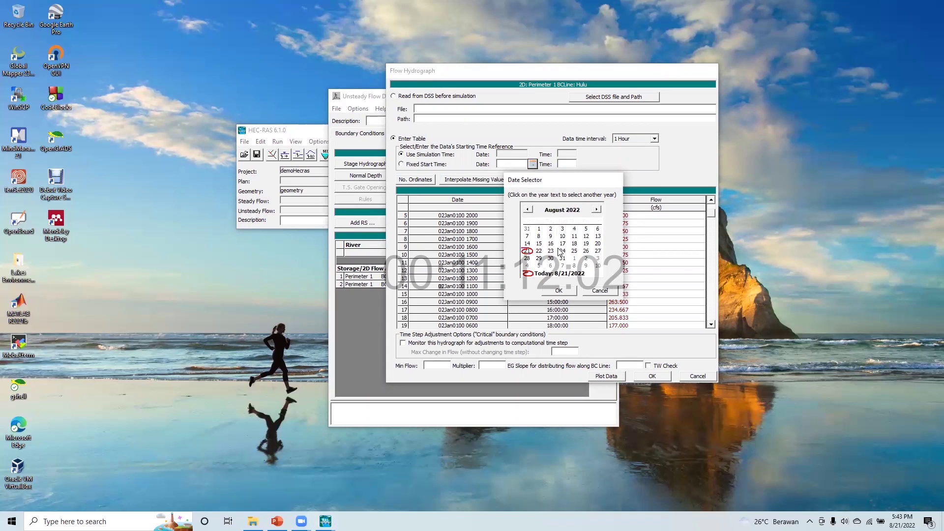
{"action": "left_click", "coordinate": [568, 291]}
Switch the hydrograph's starting time reference to Fixed Start Time.
{"action": "left_click", "coordinate": [427, 165]}
{"action": "left_click", "coordinate": [433, 155]}
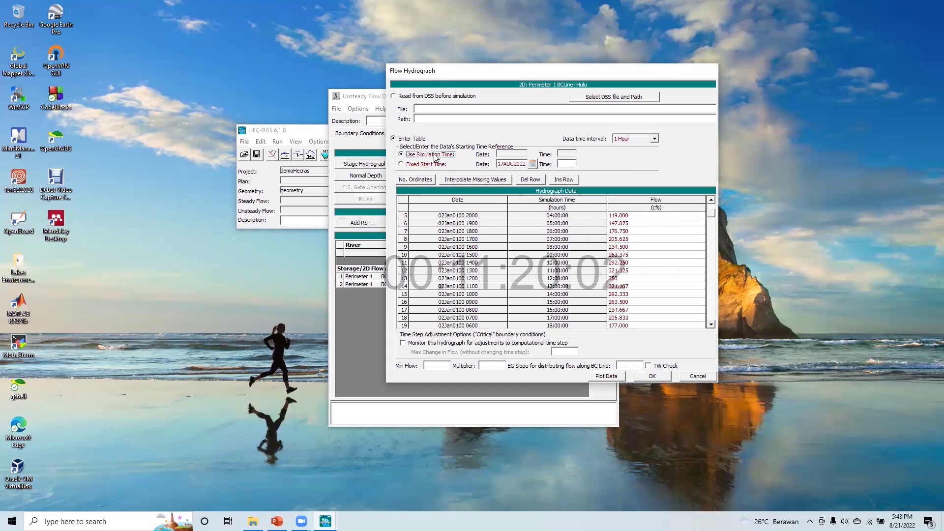
{"action": "left_click", "coordinate": [434, 166]}
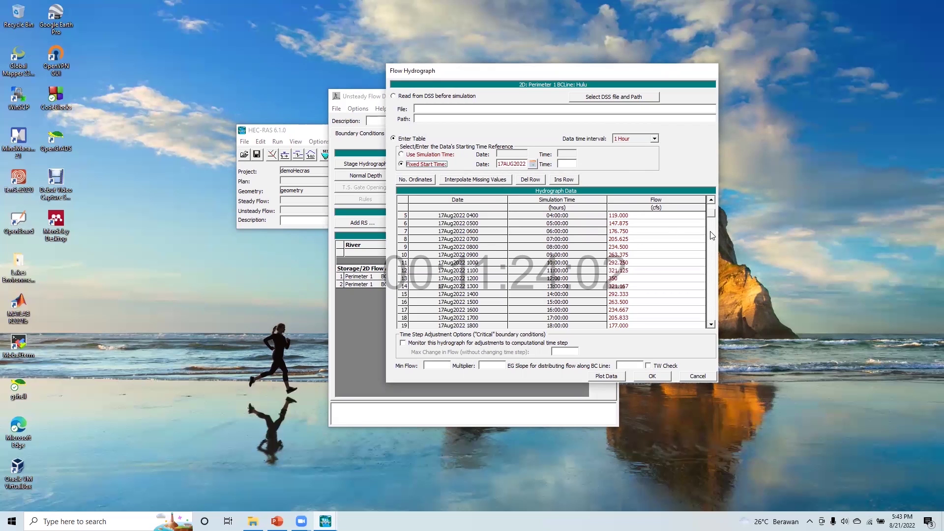
Review the dates and flows in the hydrograph table from the first row through 24:00:00.
{"action": "scroll", "coordinate": [710, 206], "scroll_direction": "up", "scroll_amount": 1}
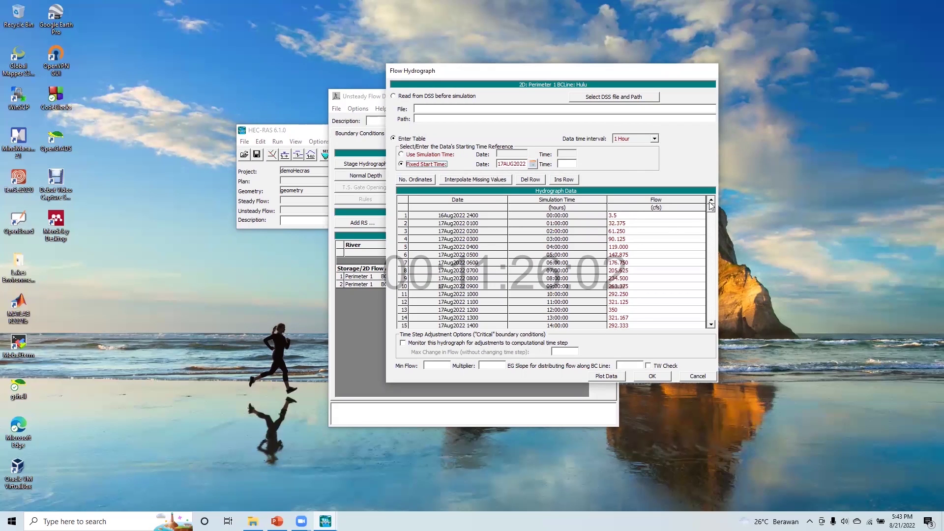
{"action": "left_click", "coordinate": [710, 325]}
{"action": "left_click", "coordinate": [711, 325]}
{"action": "left_click", "coordinate": [710, 325]}
{"action": "left_click", "coordinate": [711, 325]}
{"action": "left_click", "coordinate": [711, 325]}
{"action": "left_click", "coordinate": [710, 325]}
{"action": "left_click", "coordinate": [710, 324]}
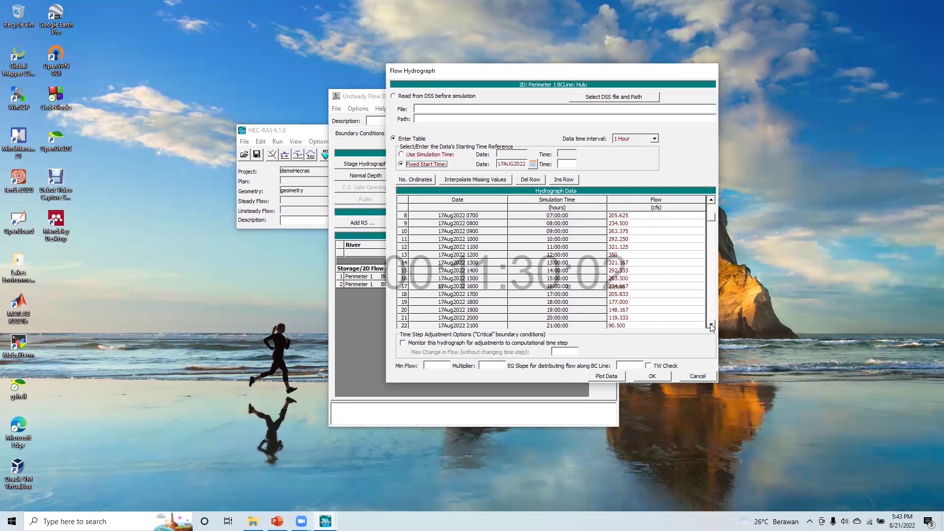
{"action": "left_click", "coordinate": [711, 325]}
{"action": "left_click", "coordinate": [711, 325]}
{"action": "left_click", "coordinate": [711, 325]}
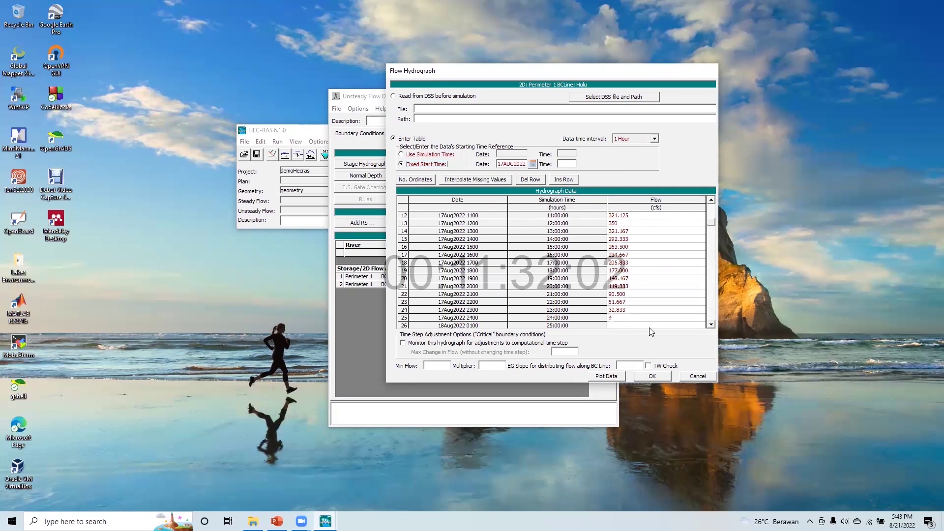
{"action": "left_click", "coordinate": [711, 201]}
{"action": "left_click", "coordinate": [711, 200]}
{"action": "left_click", "coordinate": [711, 201]}
{"action": "left_click", "coordinate": [711, 201]}
{"action": "left_click", "coordinate": [710, 200]}
{"action": "left_click", "coordinate": [711, 200]}
{"action": "left_click", "coordinate": [711, 200]}
{"action": "left_click", "coordinate": [711, 200]}
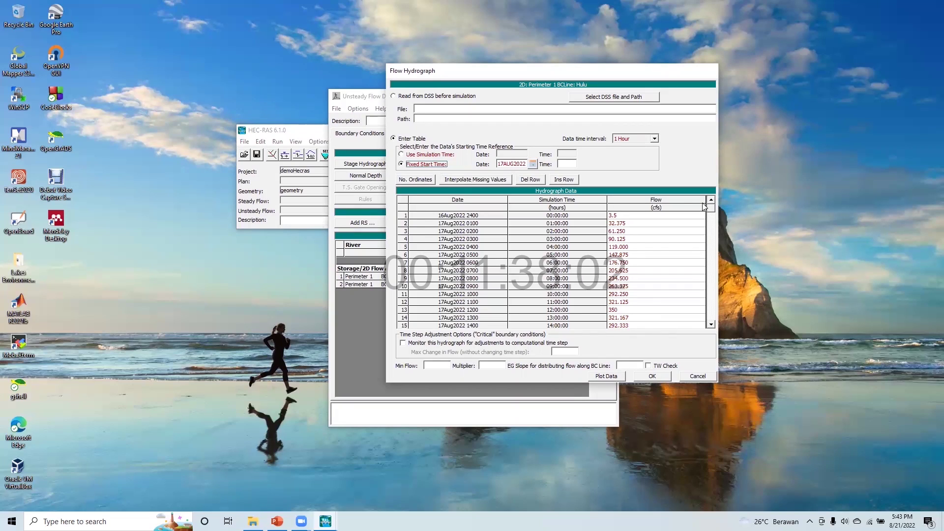
Set the EG slope for distributing flow along the BC line to 0.002, enable TW Check and accept the hydrograph.
{"action": "left_click", "coordinate": [565, 164]}
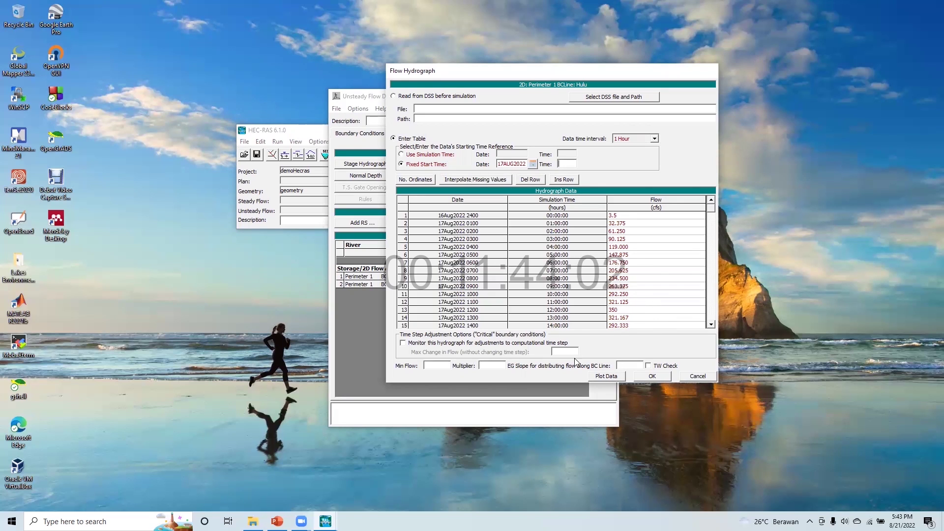
{"action": "left_click", "coordinate": [625, 364]}
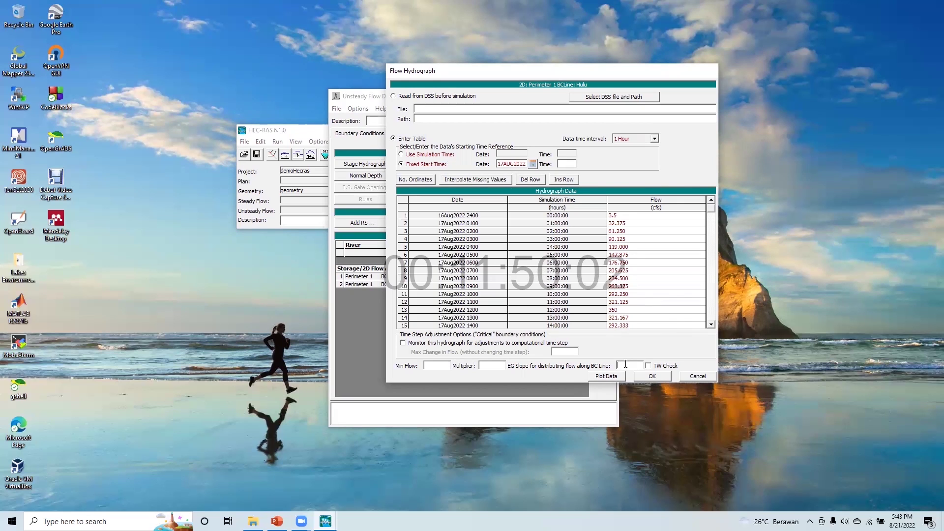
{"action": "type", "text": "0.002"}
{"action": "left_click", "coordinate": [648, 365]}
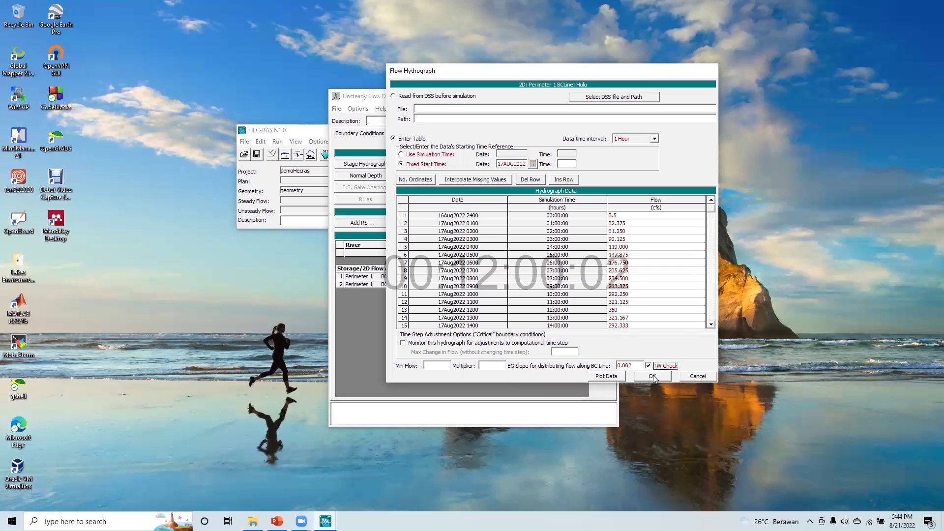
{"action": "left_click", "coordinate": [652, 376]}
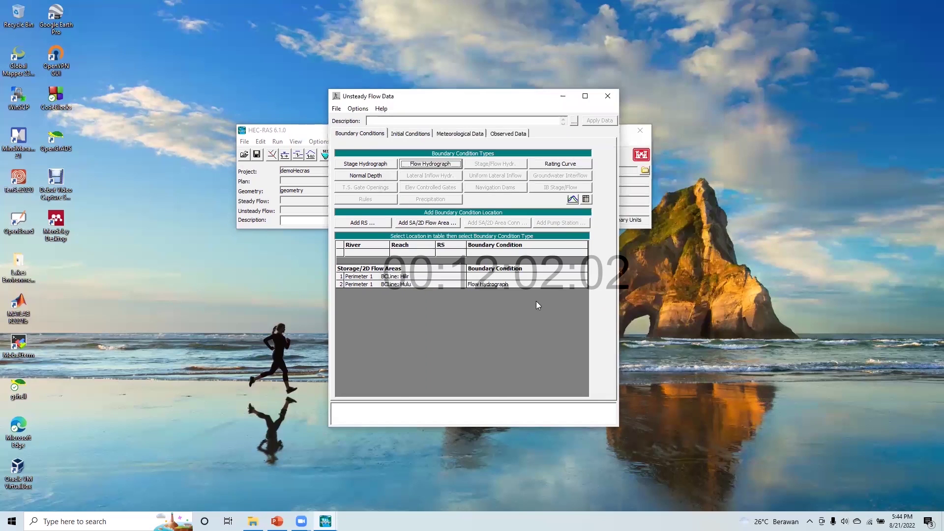
Assign a Normal Depth boundary condition with a friction slope of 0.002 to the Hilir line of Perimeter 1.
{"action": "left_click", "coordinate": [507, 277]}
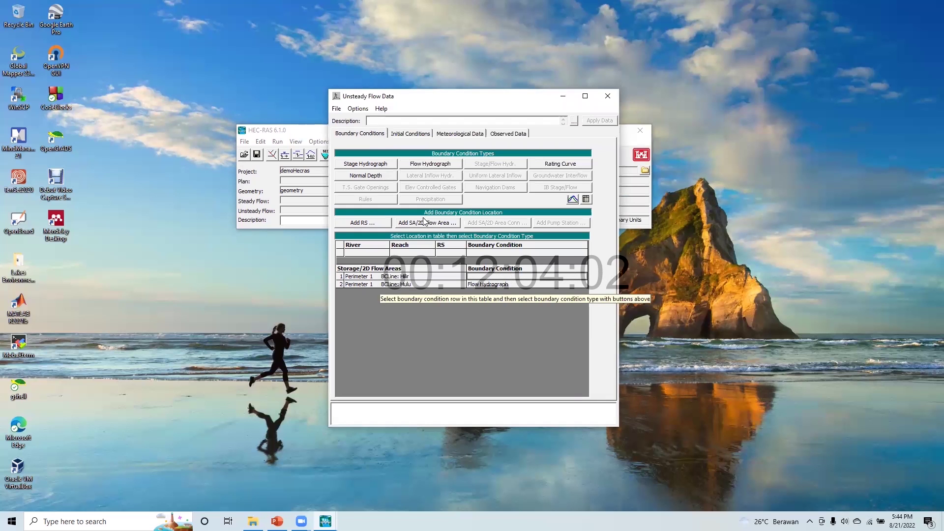
{"action": "left_click", "coordinate": [361, 175]}
{"action": "type", "text": "0.002"}
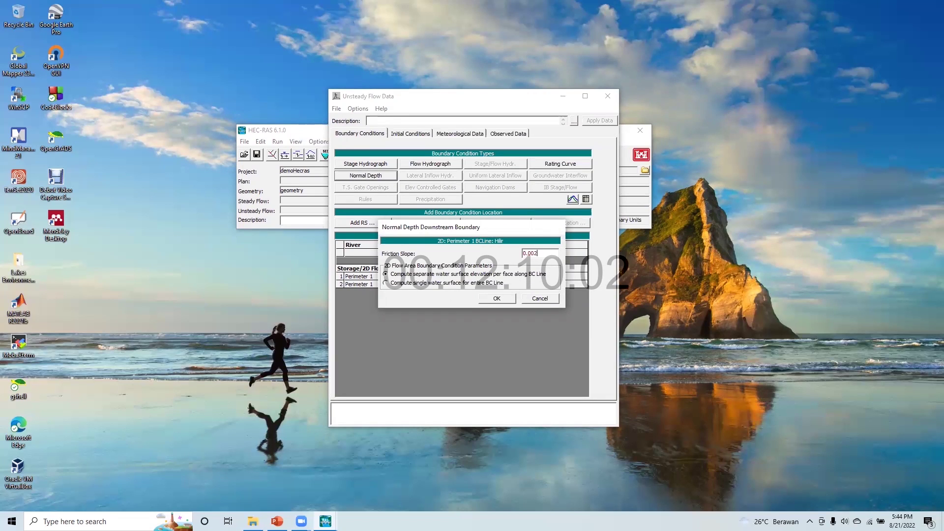
{"action": "left_click", "coordinate": [496, 298]}
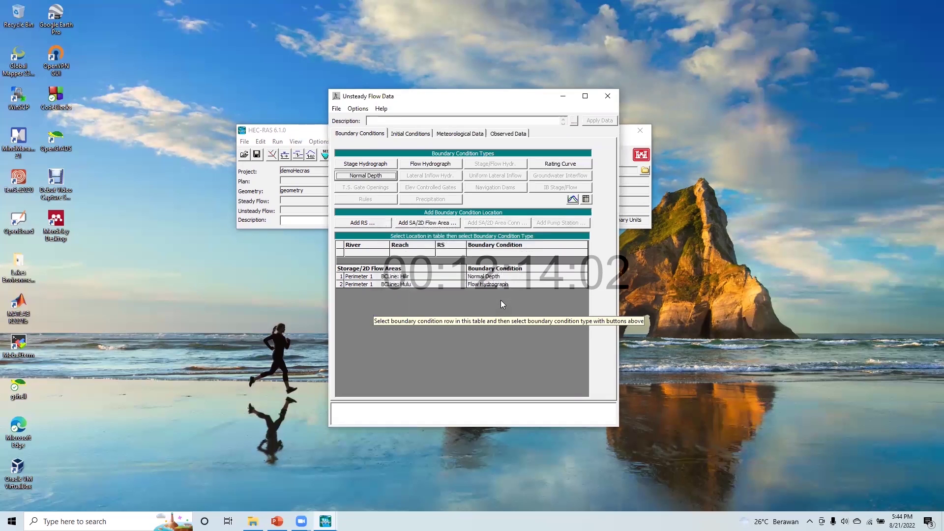
Save the unsteady flow data with the title "debit" and close its editor.
{"action": "left_click", "coordinate": [335, 108]}
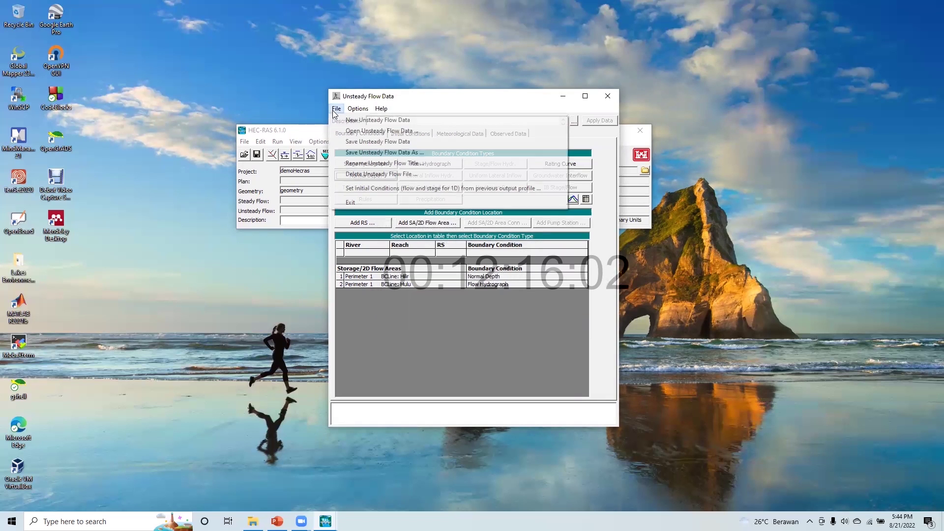
{"action": "left_click", "coordinate": [381, 152]}
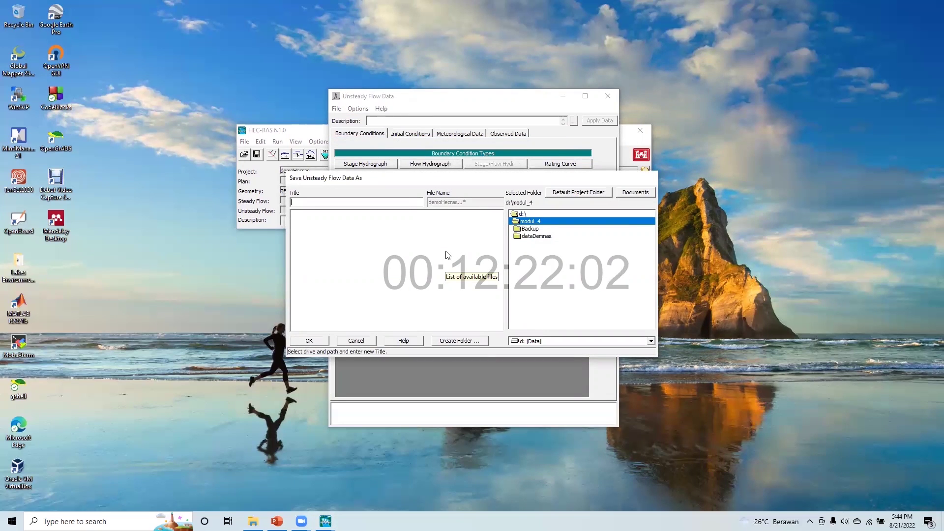
{"action": "type", "text": "debit"}
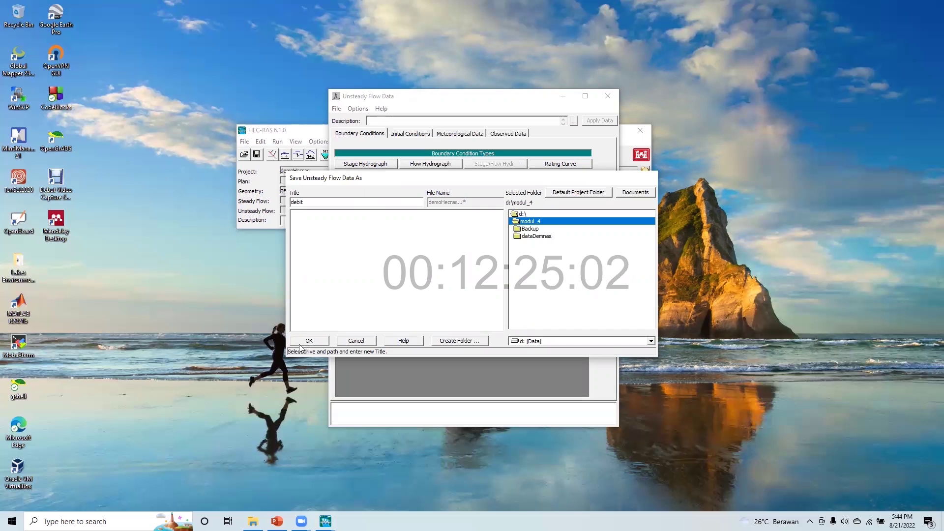
{"action": "left_click", "coordinate": [301, 344]}
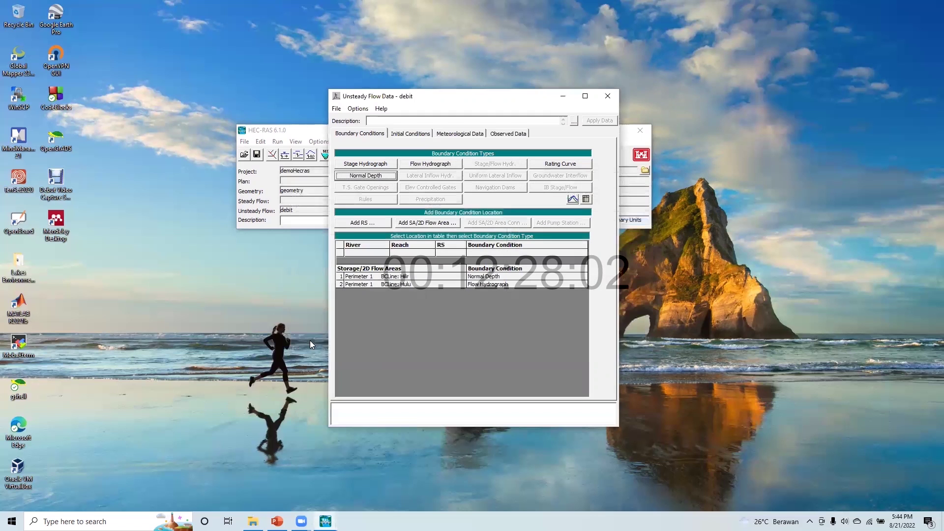
{"action": "left_click", "coordinate": [608, 96]}
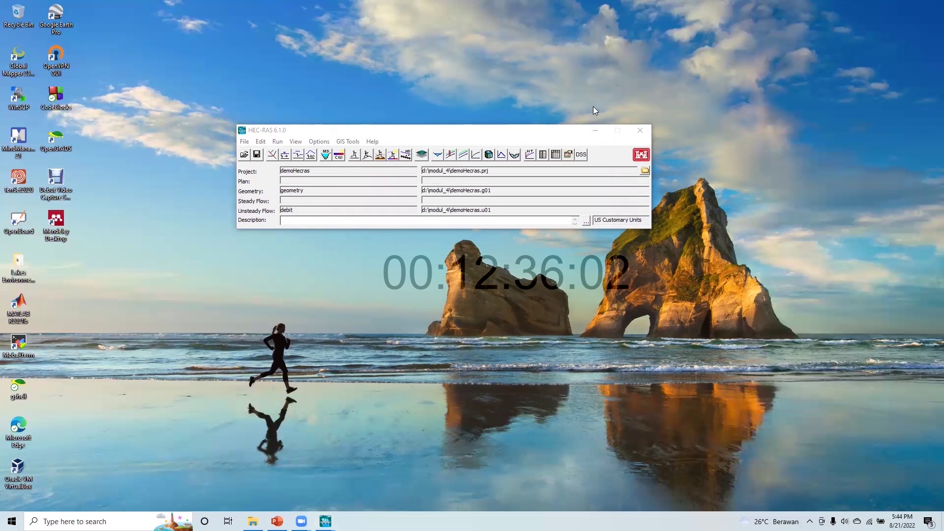
Open the unsteady flow analysis and enable the Geometry Preprocessor, Unsteady Flow Simulation and Post Processor.
{"action": "left_click", "coordinate": [367, 155]}
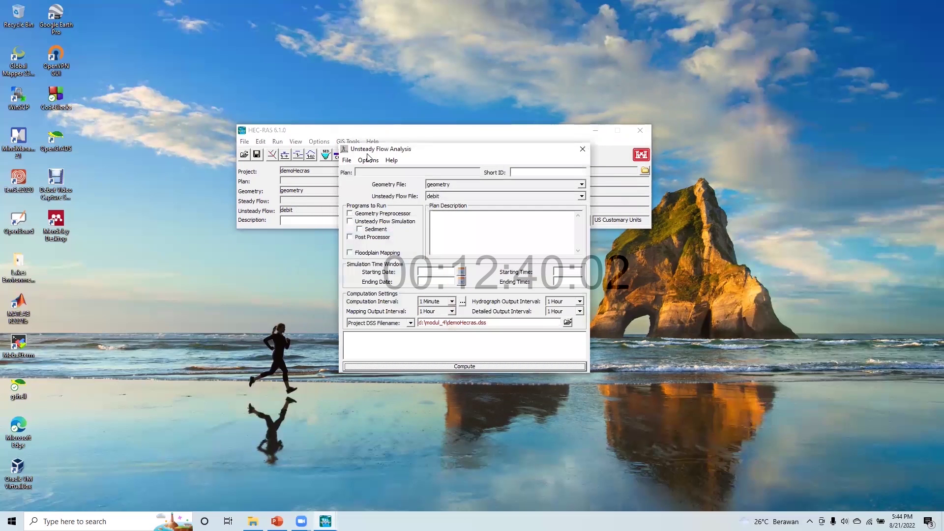
{"action": "left_click", "coordinate": [350, 213]}
{"action": "left_click", "coordinate": [350, 221]}
{"action": "left_click", "coordinate": [350, 237]}
{"action": "left_click", "coordinate": [350, 237]}
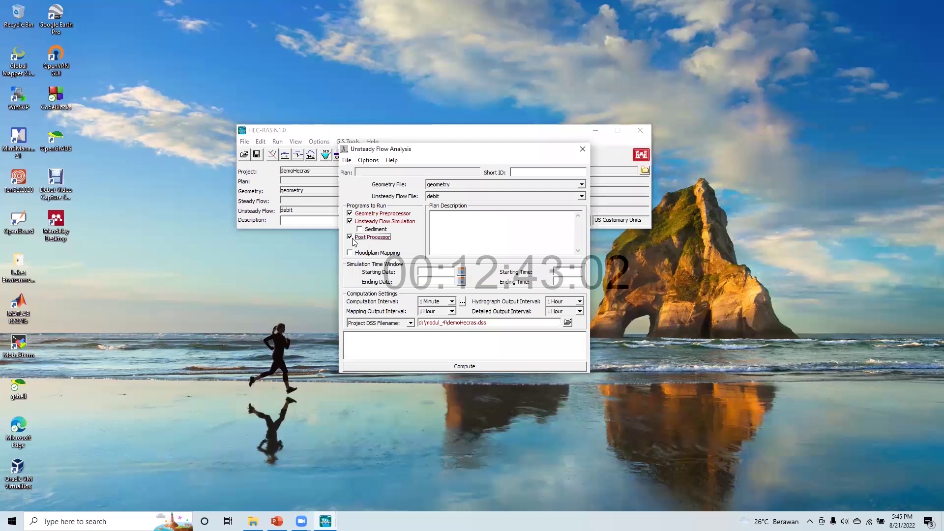
Set the simulation's starting date to 17AUG2022.
{"action": "left_click", "coordinate": [462, 272]}
{"action": "left_click", "coordinate": [476, 311]}
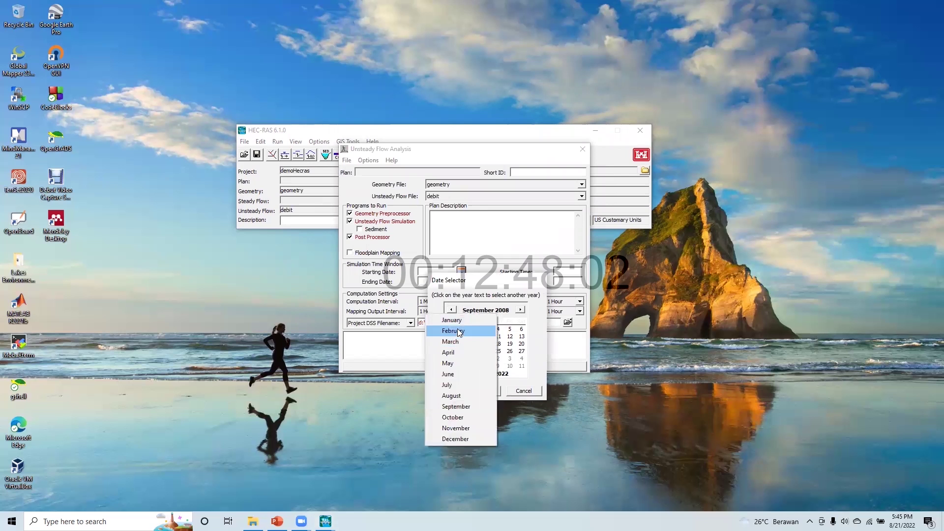
{"action": "left_click", "coordinate": [451, 396]}
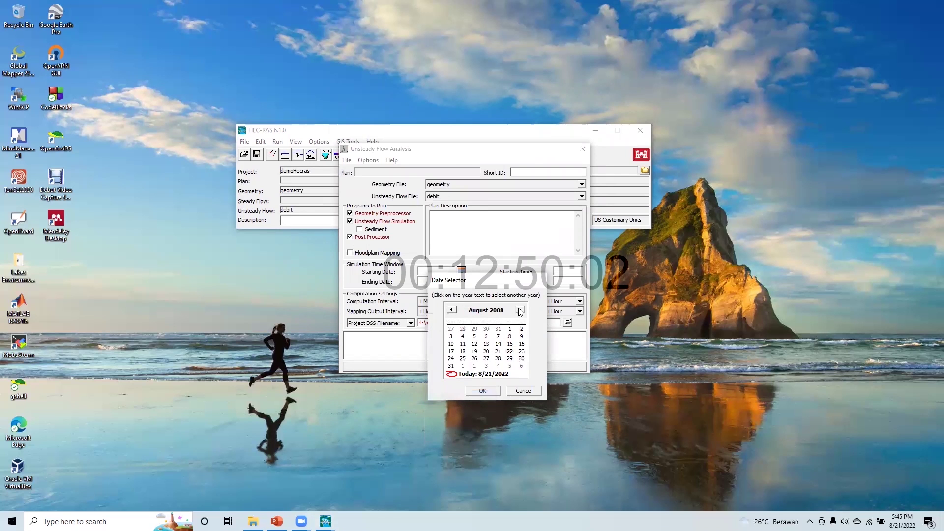
{"action": "left_click", "coordinate": [512, 307]}
{"action": "left_click", "coordinate": [511, 307]}
{"action": "left_click", "coordinate": [511, 306]}
{"action": "left_click", "coordinate": [511, 307]}
{"action": "left_click", "coordinate": [511, 307]}
{"action": "left_click", "coordinate": [512, 306]}
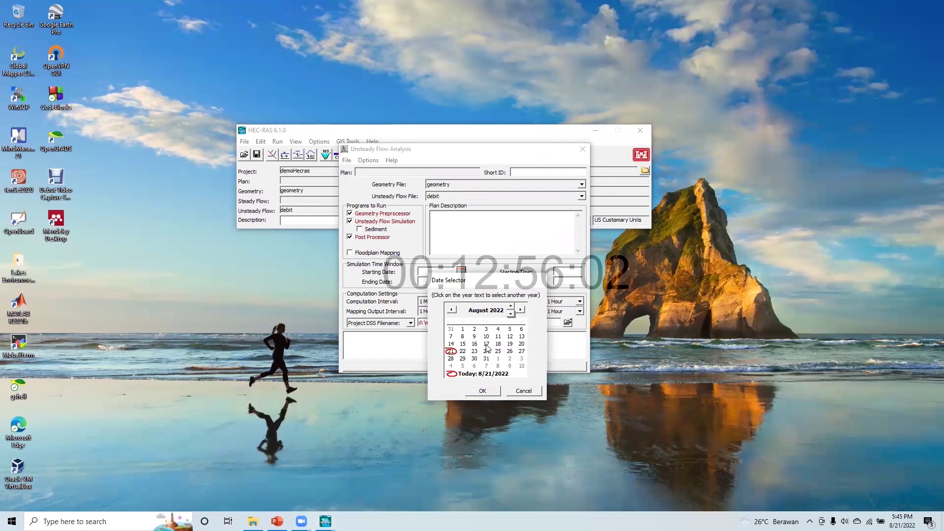
{"action": "left_click", "coordinate": [484, 390]}
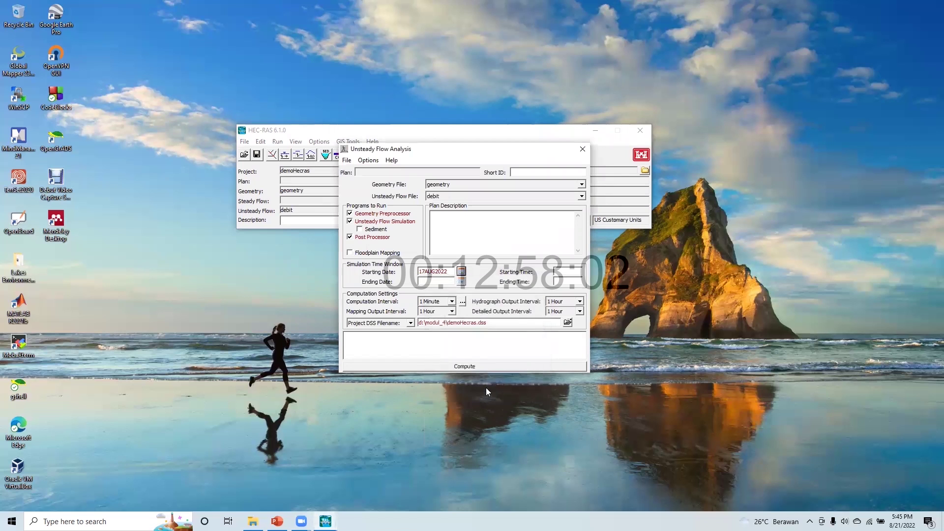
Set the simulation's ending date to 17AUG2022, its starting time to 0000 and its ending time to 2400.
{"action": "left_click", "coordinate": [461, 281]}
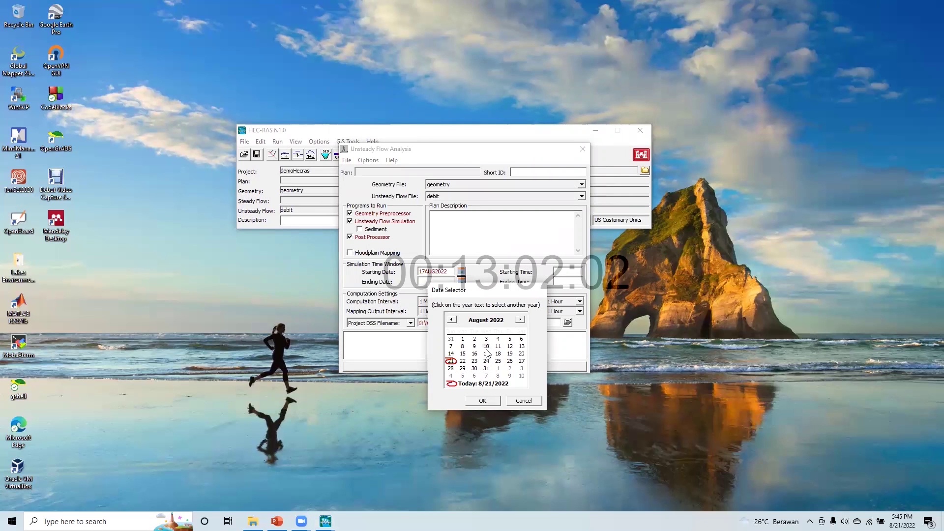
{"action": "left_click", "coordinate": [483, 401]}
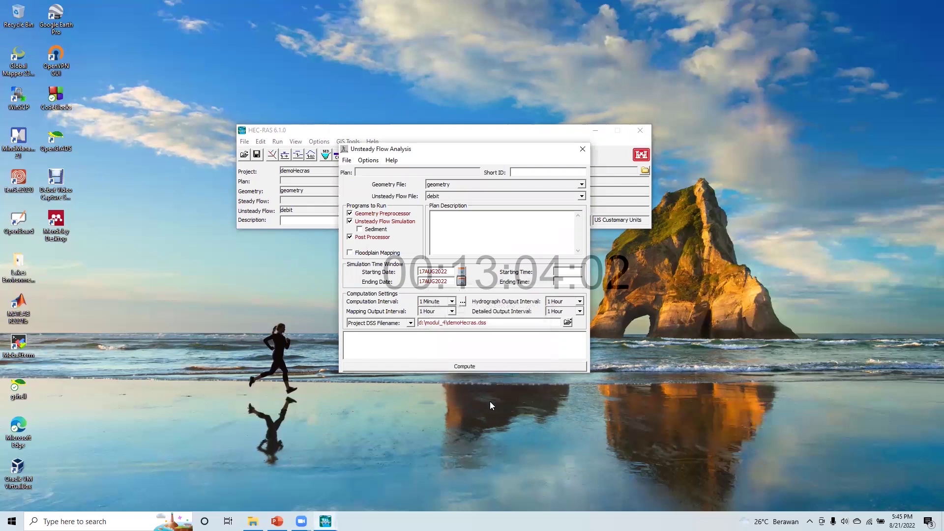
{"action": "left_click", "coordinate": [559, 272]}
{"action": "type", "text": "0000"}
{"action": "left_click", "coordinate": [561, 281]}
{"action": "type", "text": "2400"}
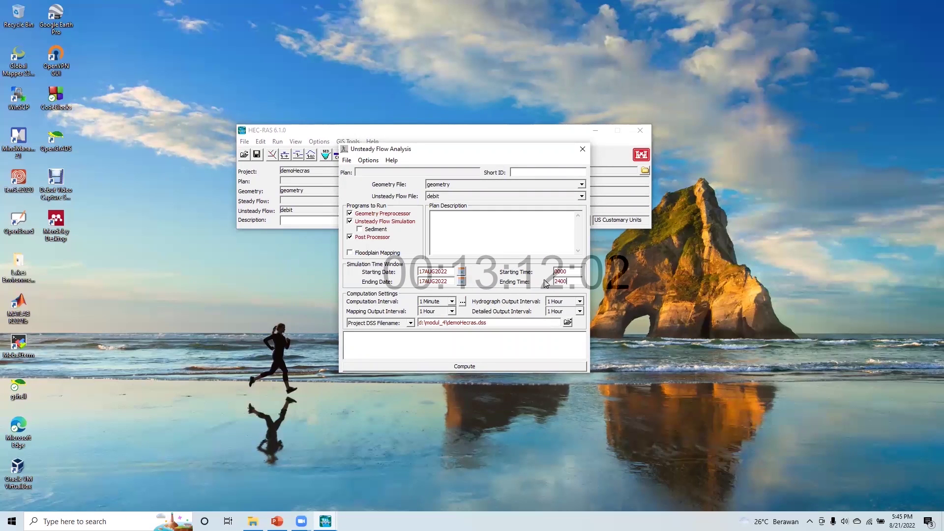
Choose a computation interval of 1 Minute and a mapping output interval of 1 Hour.
{"action": "left_click", "coordinate": [451, 302]}
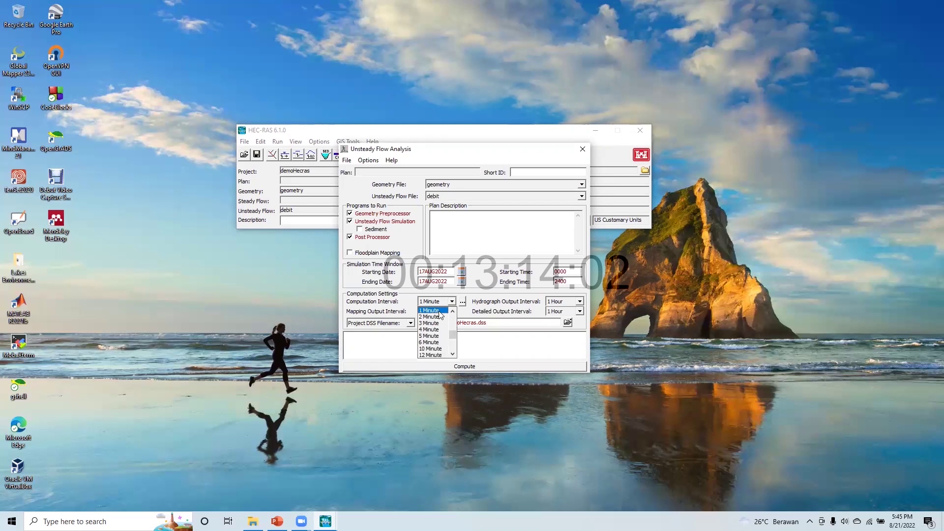
{"action": "left_click", "coordinate": [438, 311]}
{"action": "left_click", "coordinate": [451, 311]}
{"action": "left_click", "coordinate": [437, 320]}
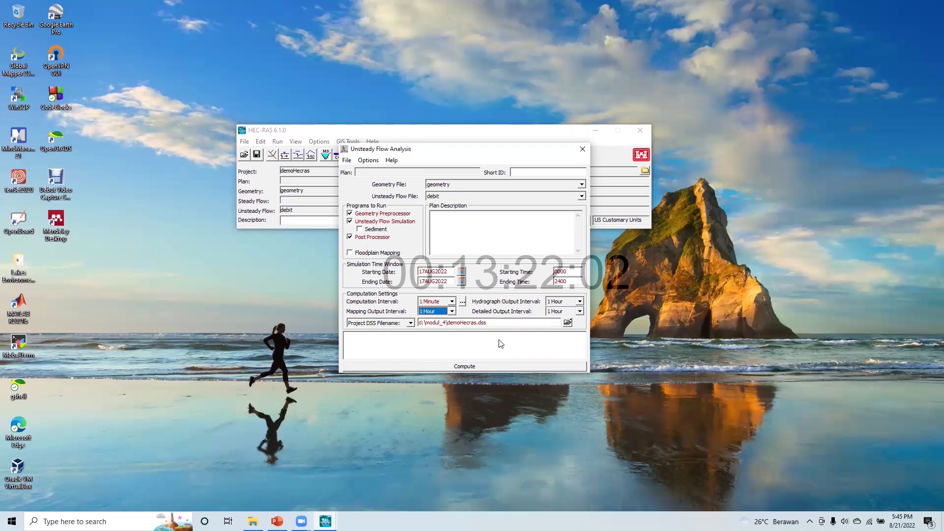
Save the plan with the title eks_simulasi and the short plan identifier eks_simulasi.
{"action": "left_click", "coordinate": [347, 162]}
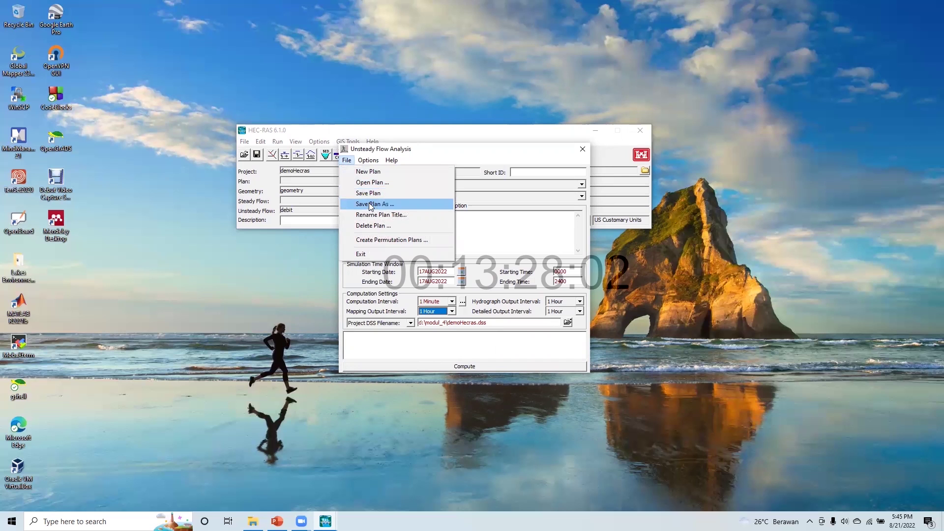
{"action": "left_click", "coordinate": [369, 194]}
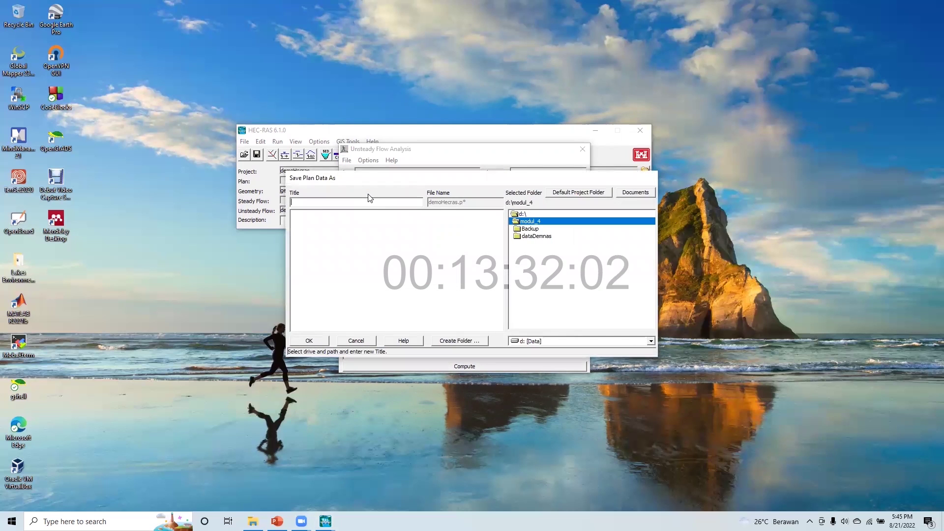
{"action": "type", "text": "eks_simulasi"}
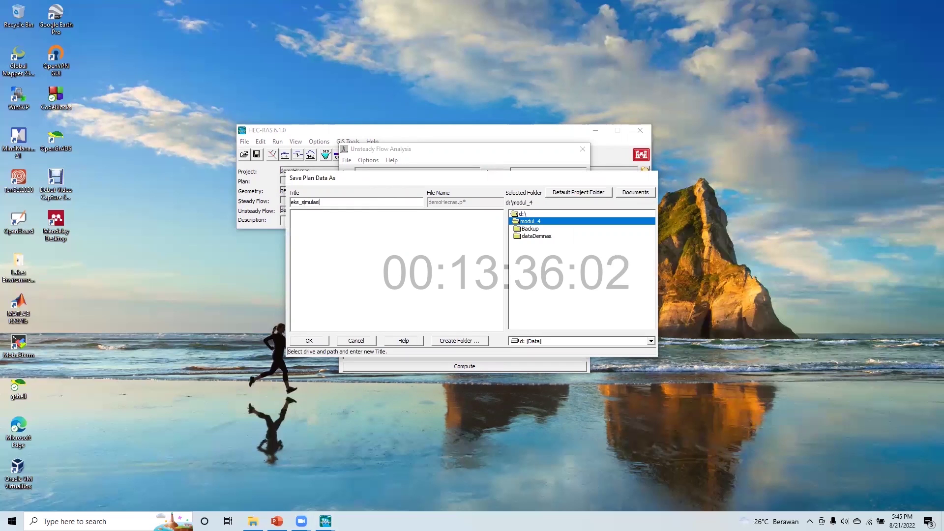
{"action": "left_click", "coordinate": [323, 343]}
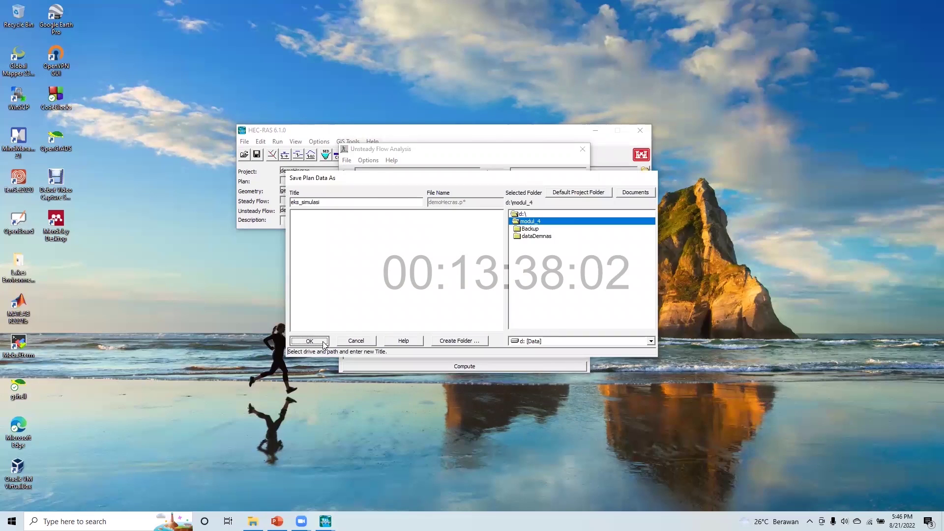
{"action": "type", "text": "eks_simulasi"}
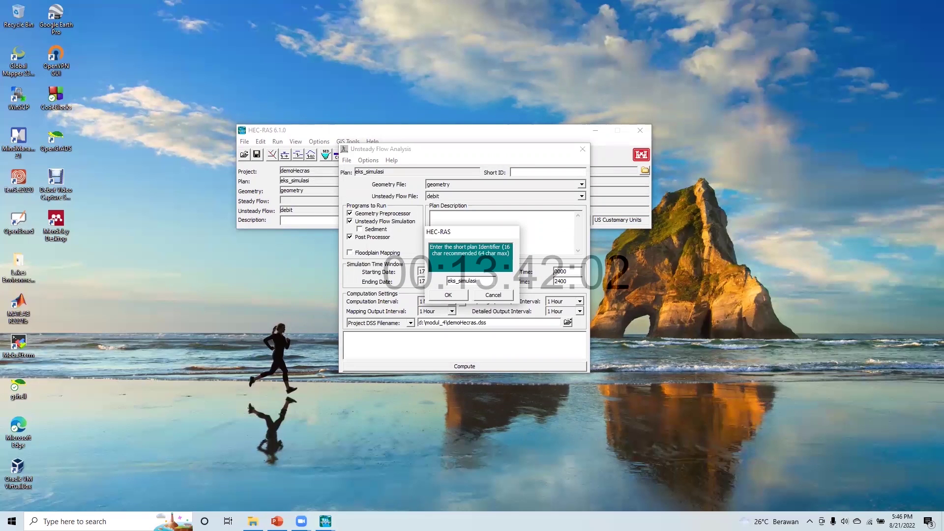
{"action": "left_click", "coordinate": [453, 296]}
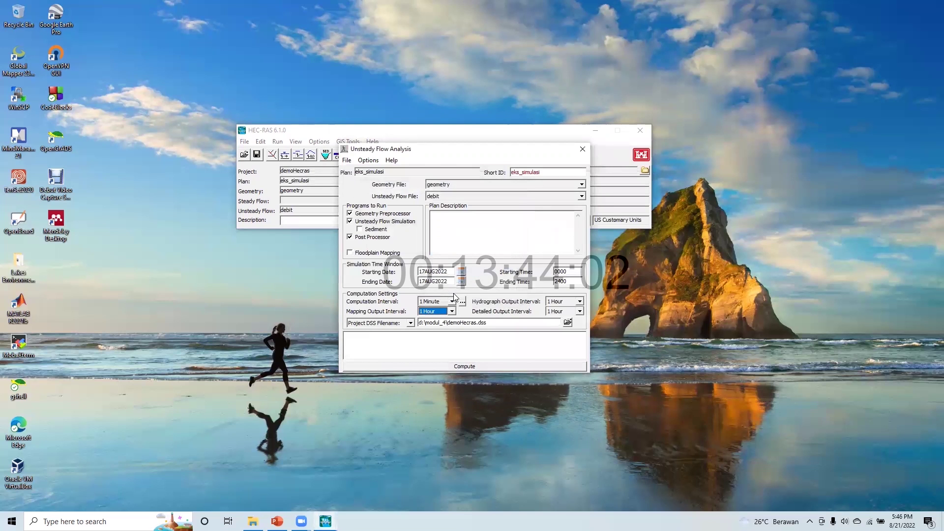
Compute the unsteady flow simulation, then close the finished computations and the analysis setup.
{"action": "left_click", "coordinate": [471, 366]}
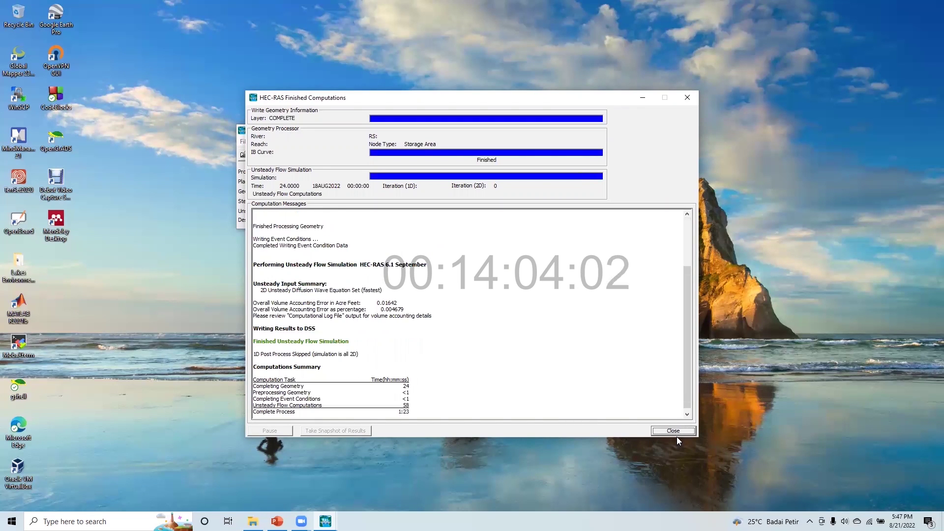
{"action": "left_click", "coordinate": [674, 431]}
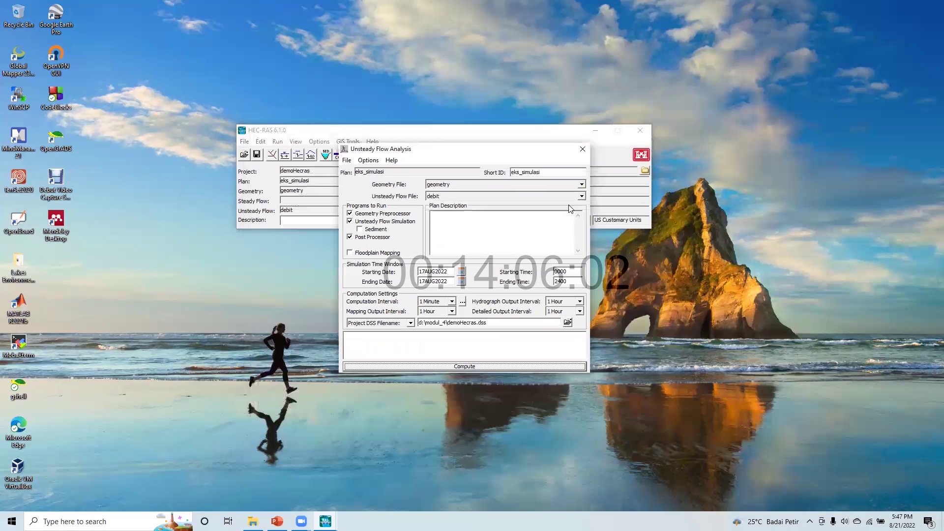
{"action": "left_click", "coordinate": [582, 151]}
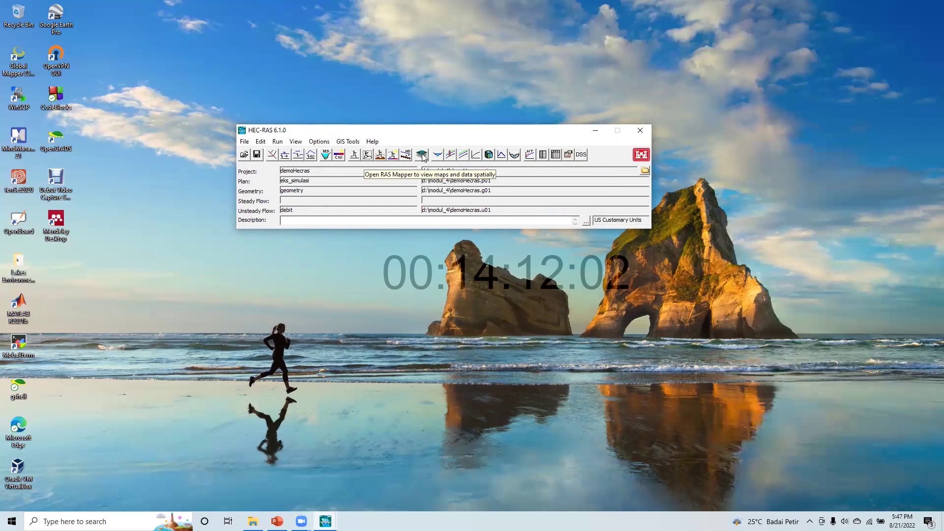
Open RAS Mapper, hide the geometry, and add Google Satellite web imagery to the map layers.
{"action": "left_click", "coordinate": [422, 156]}
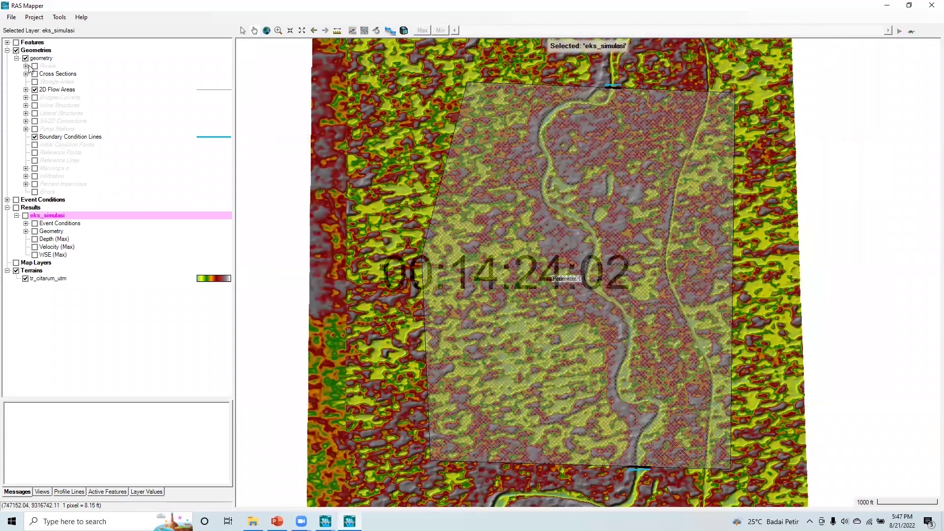
{"action": "left_click", "coordinate": [25, 58]}
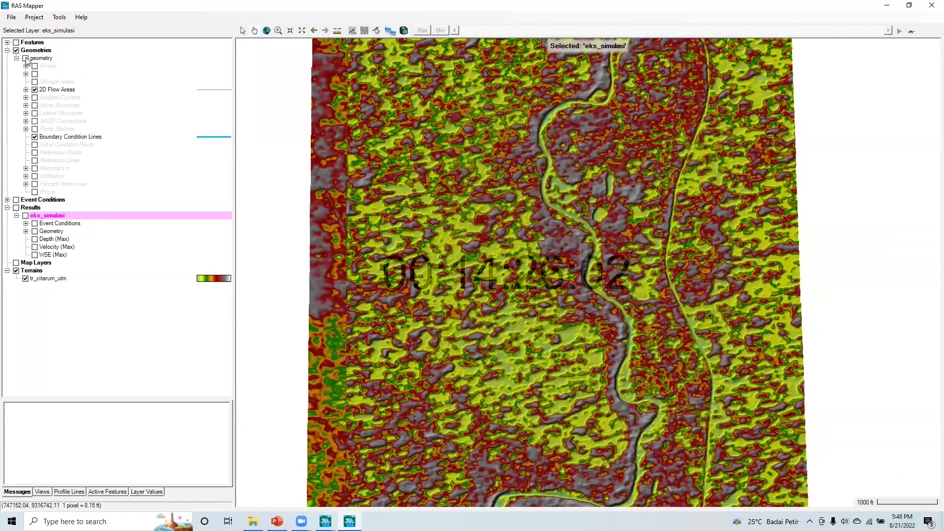
{"action": "left_click", "coordinate": [17, 263]}
{"action": "left_click", "coordinate": [30, 263]}
{"action": "right_click", "coordinate": [29, 265]}
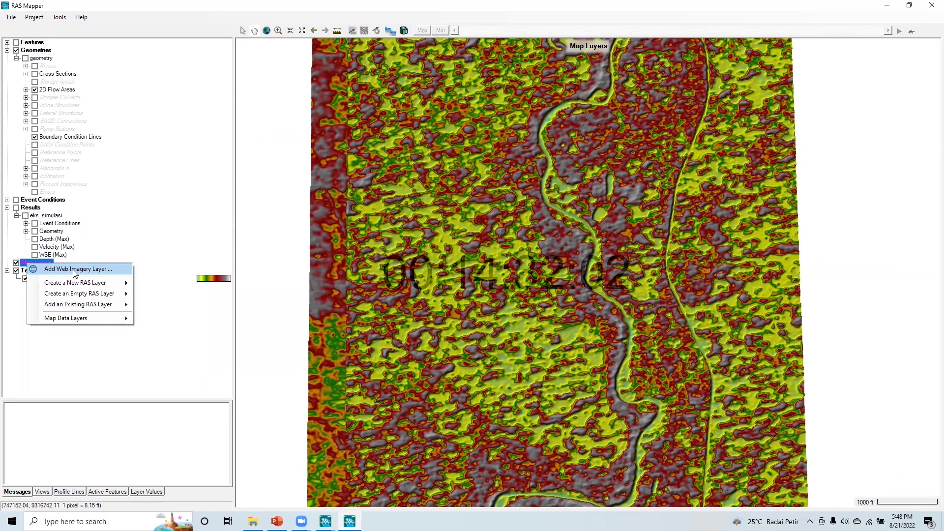
{"action": "left_click", "coordinate": [75, 269]}
{"action": "left_click", "coordinate": [430, 270]}
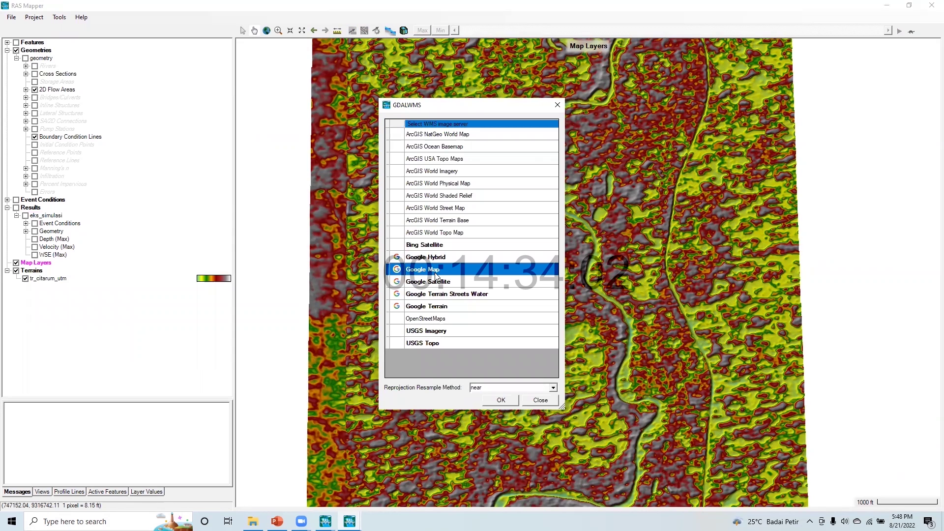
{"action": "left_click", "coordinate": [427, 281]}
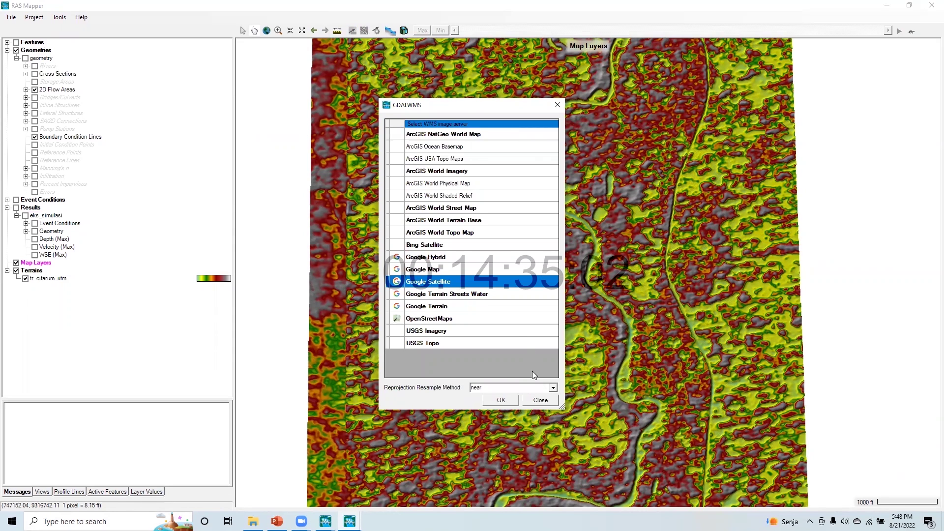
{"action": "left_click", "coordinate": [502, 401]}
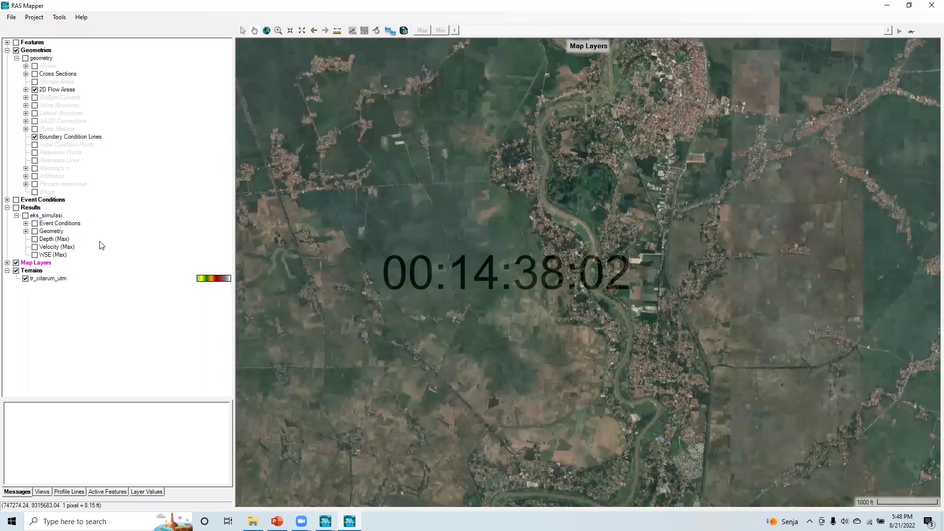
Display the Depth result of eks_simulasi and play its animation over the simulation period.
{"action": "left_click", "coordinate": [16, 207]}
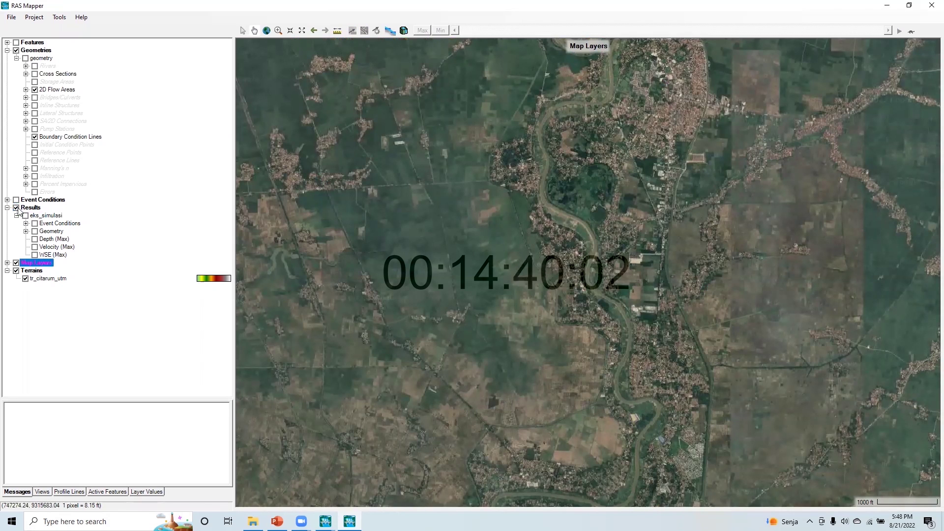
{"action": "left_click", "coordinate": [34, 239]}
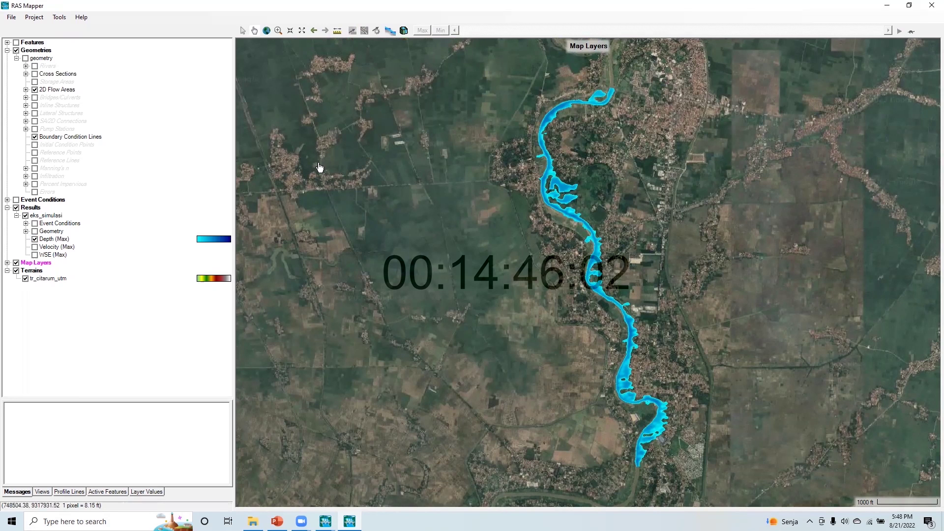
{"action": "left_click", "coordinate": [55, 239]}
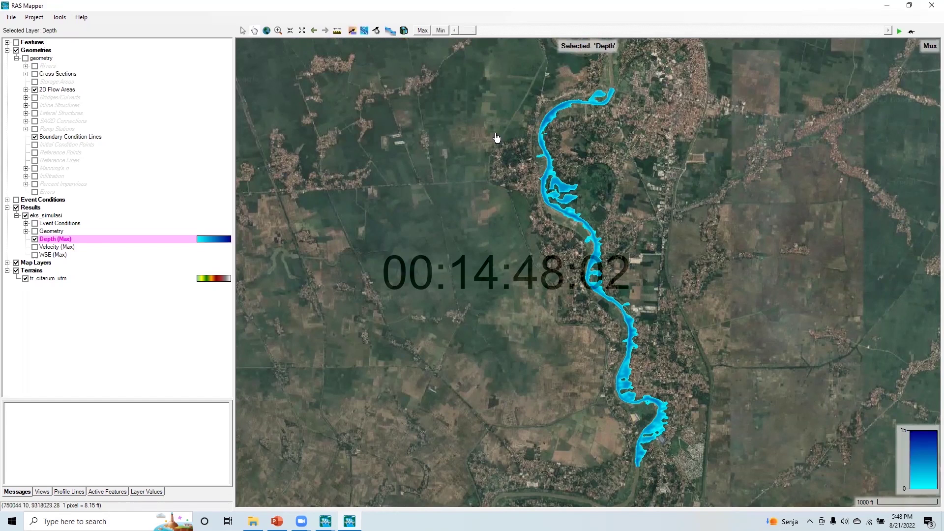
{"action": "left_click", "coordinate": [898, 32]}
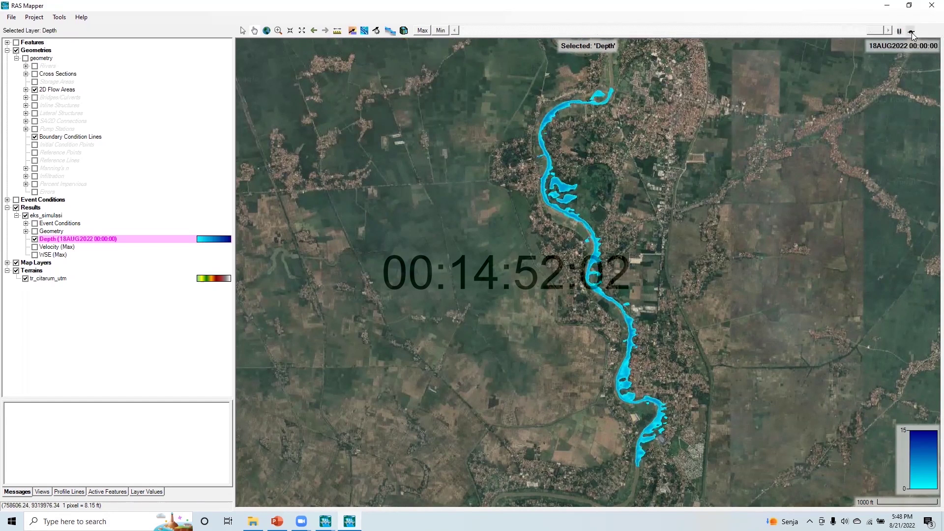
Set the animation delay to 0.17 s.
{"action": "left_click", "coordinate": [910, 31]}
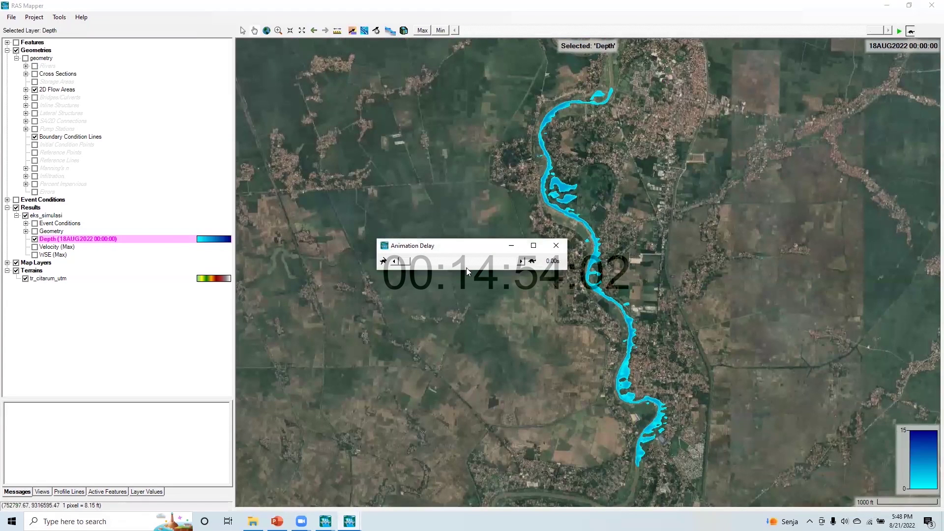
{"action": "left_click_drag", "start_coordinate": [409, 262], "coordinate": [424, 261]}
{"action": "left_click", "coordinate": [560, 253]}
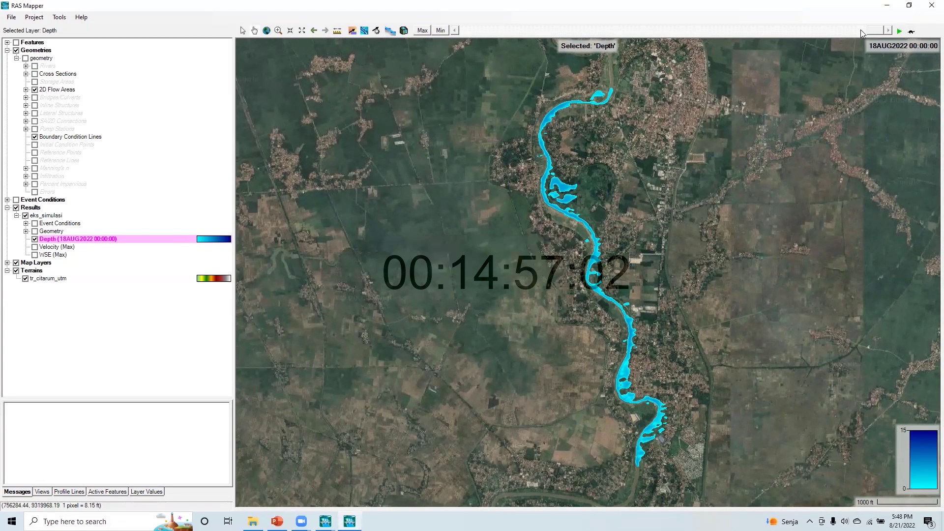
Set the animation delay to 0.07 s and replay the depth animation from 17AUG2022 00:00:00.
{"action": "left_click", "coordinate": [911, 31]}
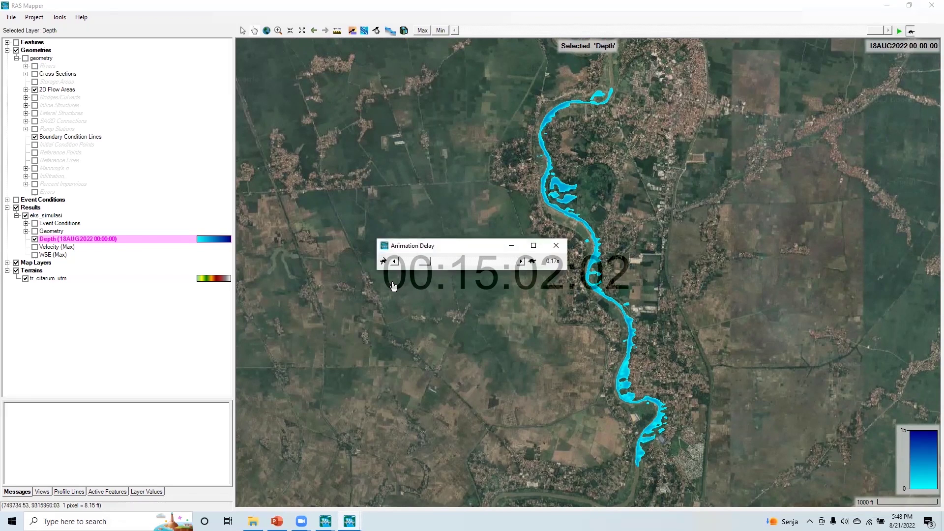
{"action": "left_click_drag", "start_coordinate": [425, 262], "coordinate": [400, 262]}
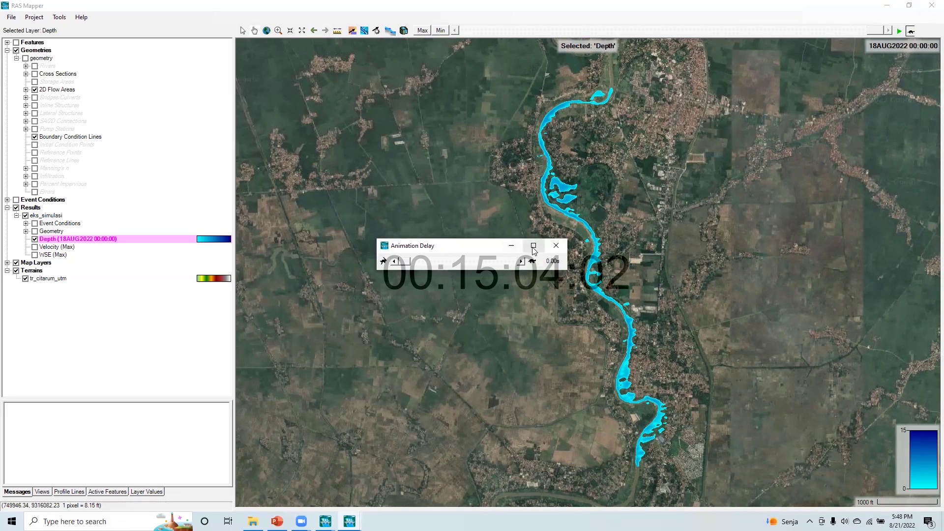
{"action": "key", "text": "Right"}
{"action": "key", "text": "Right"}
{"action": "key", "text": "Right"}
{"action": "key", "text": "Right"}
{"action": "key", "text": "Right"}
{"action": "key", "text": "Right"}
{"action": "key", "text": "Right"}
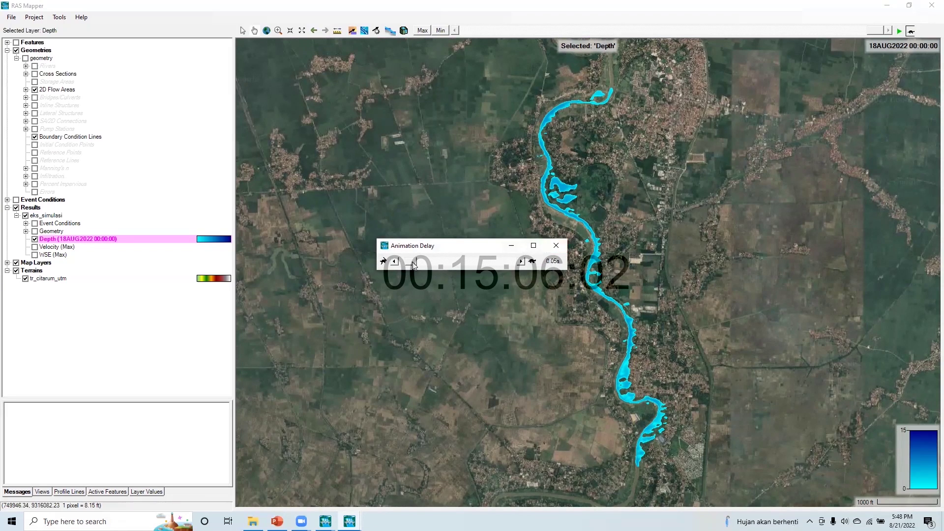
{"action": "left_click", "coordinate": [556, 245]}
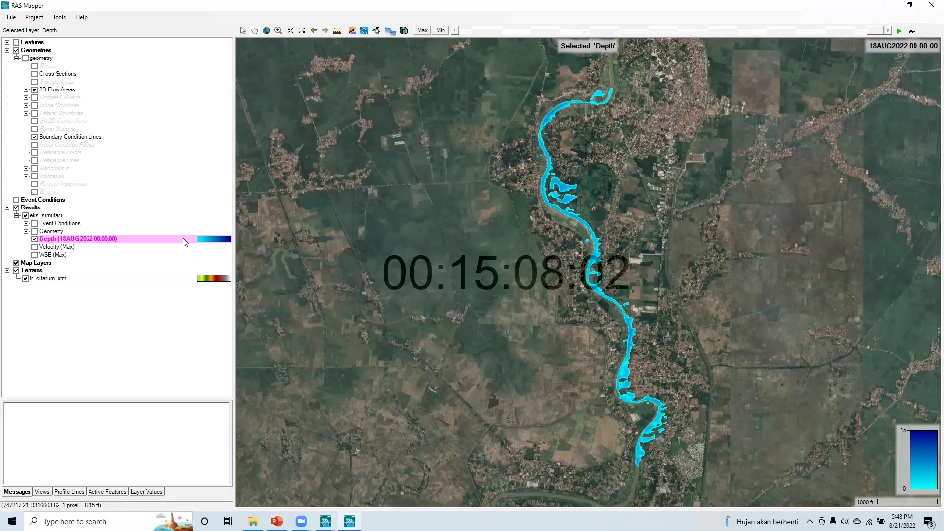
{"action": "left_click_drag", "start_coordinate": [870, 31], "coordinate": [467, 30]}
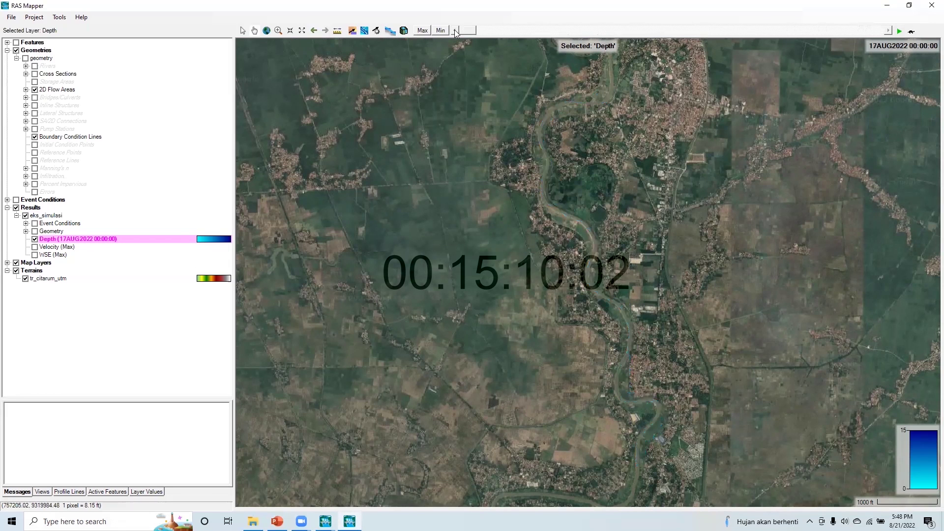
{"action": "left_click", "coordinate": [898, 31]}
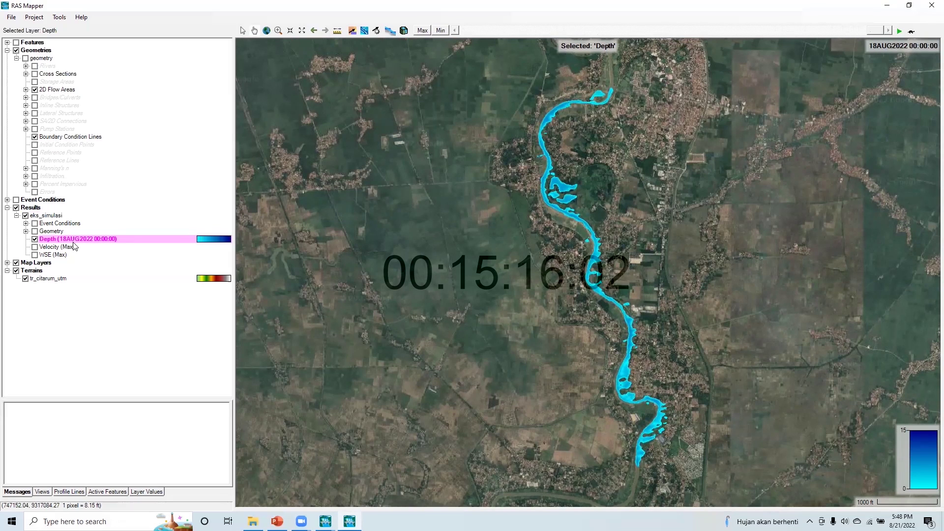
Display the Velocity result of eks_simulasi instead of Depth and play its animation.
{"action": "left_click", "coordinate": [35, 246]}
{"action": "left_click", "coordinate": [34, 238]}
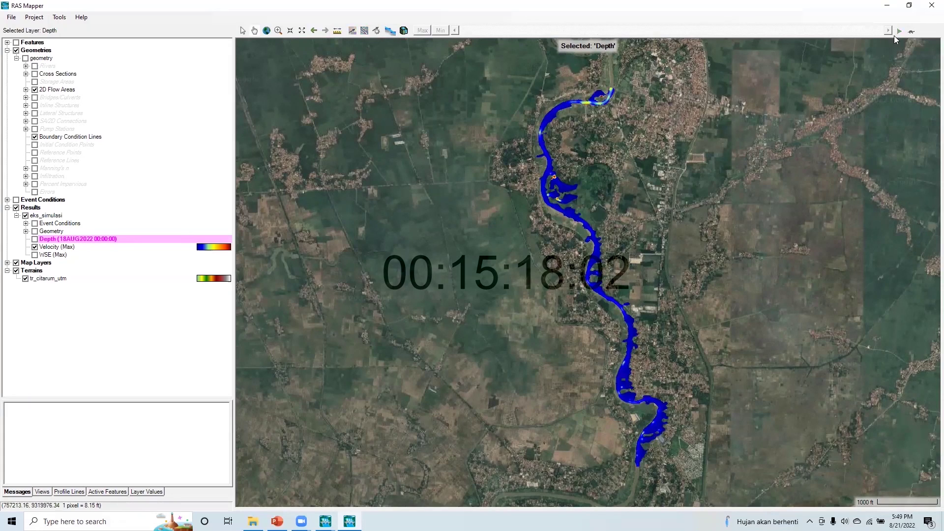
{"action": "left_click", "coordinate": [118, 247]}
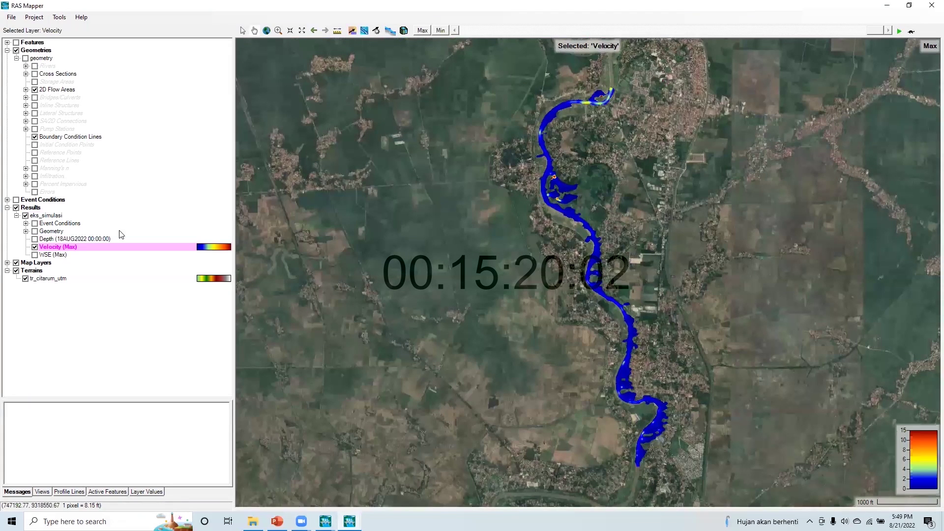
{"action": "left_click", "coordinate": [899, 32]}
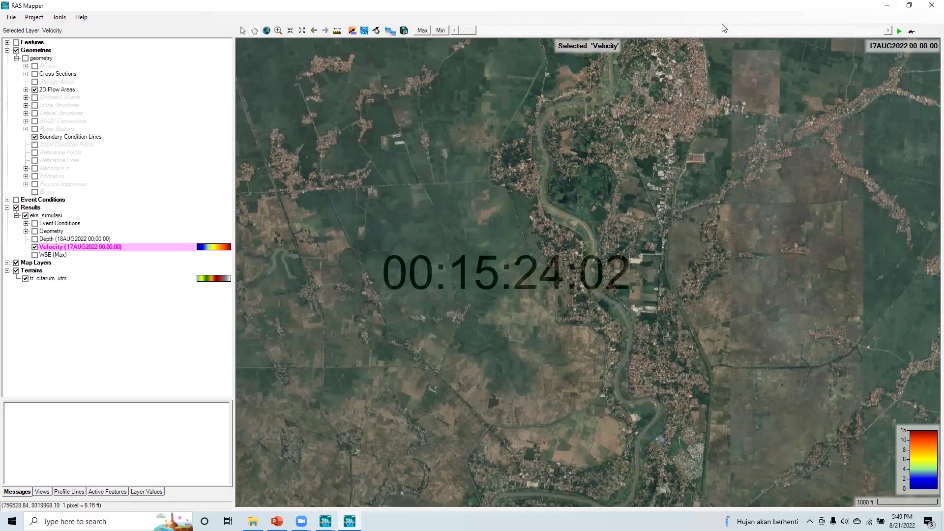
Set the animation delay to 0.47 s and replay the velocity animation.
{"action": "left_click", "coordinate": [911, 32]}
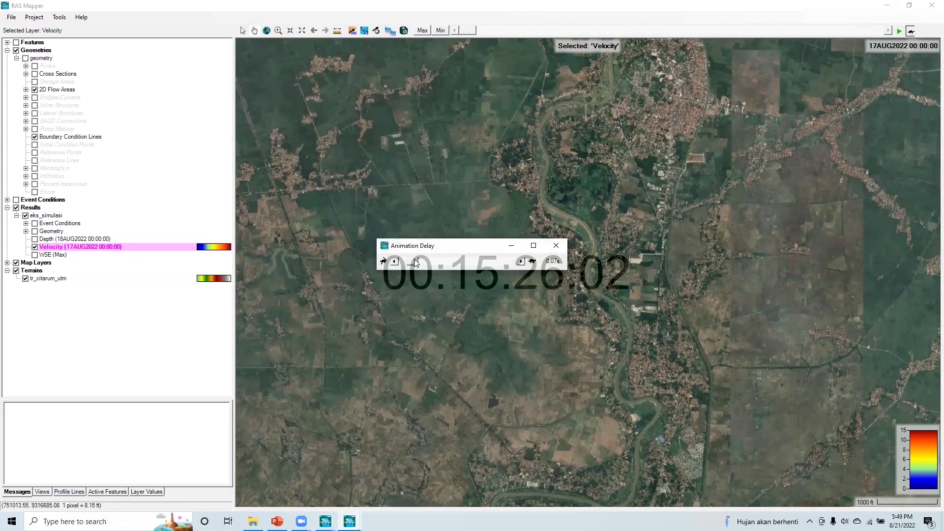
{"action": "left_click_drag", "start_coordinate": [430, 260], "coordinate": [442, 260]}
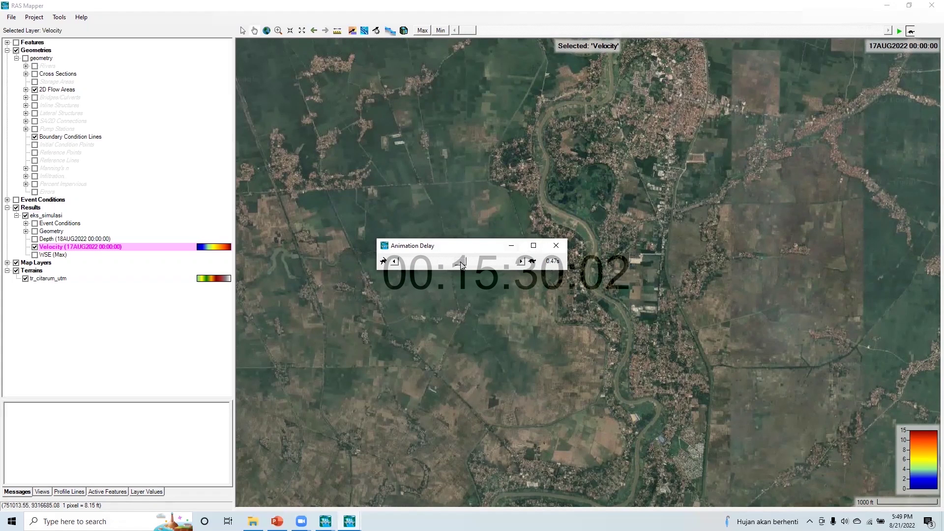
{"action": "left_click", "coordinate": [556, 245]}
{"action": "left_click", "coordinate": [900, 32]}
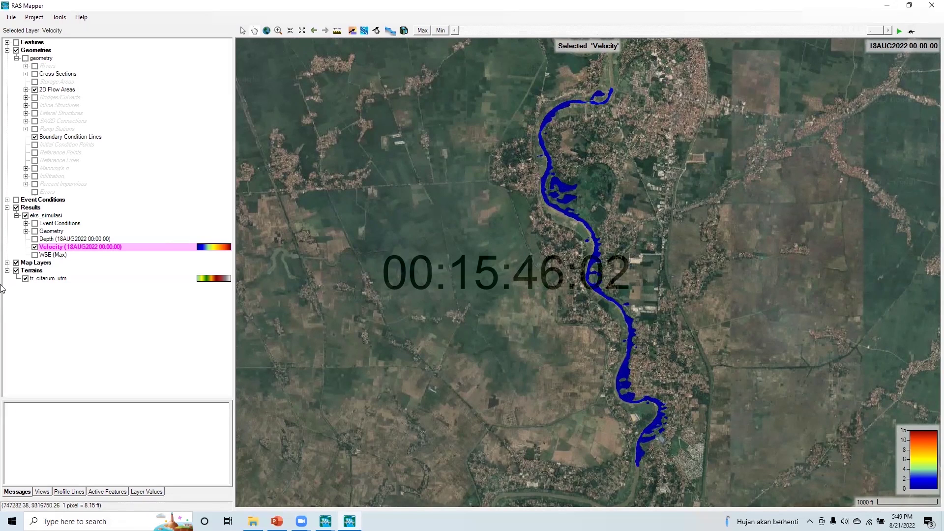
Display the WSE result instead of Velocity, move its time to 17AUG2022 03:00:00 and play the animation.
{"action": "left_click", "coordinate": [35, 248]}
{"action": "left_click", "coordinate": [35, 254]}
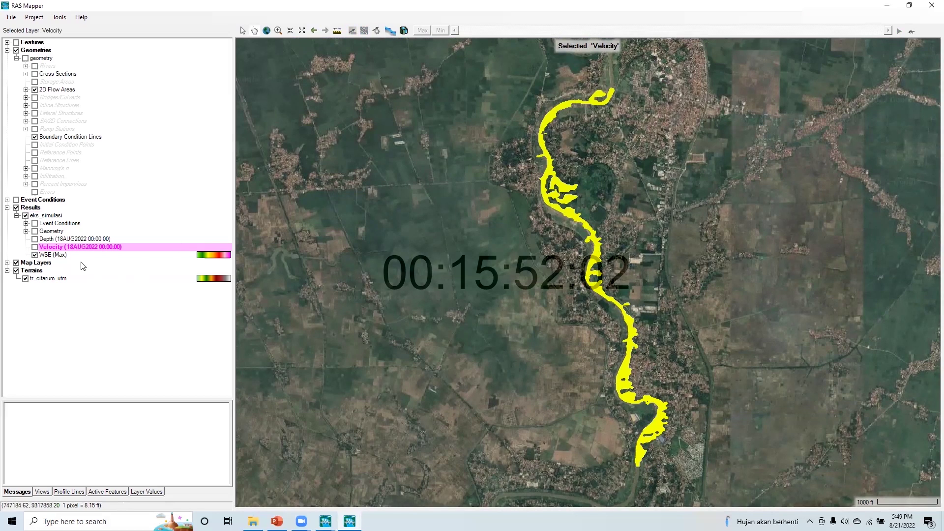
{"action": "left_click", "coordinate": [54, 255]}
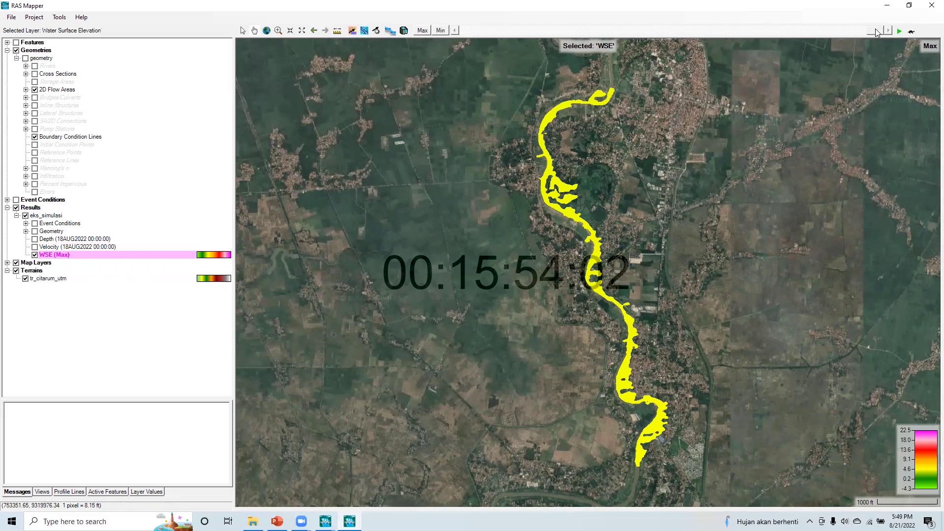
{"action": "left_click_drag", "start_coordinate": [875, 31], "coordinate": [471, 38]}
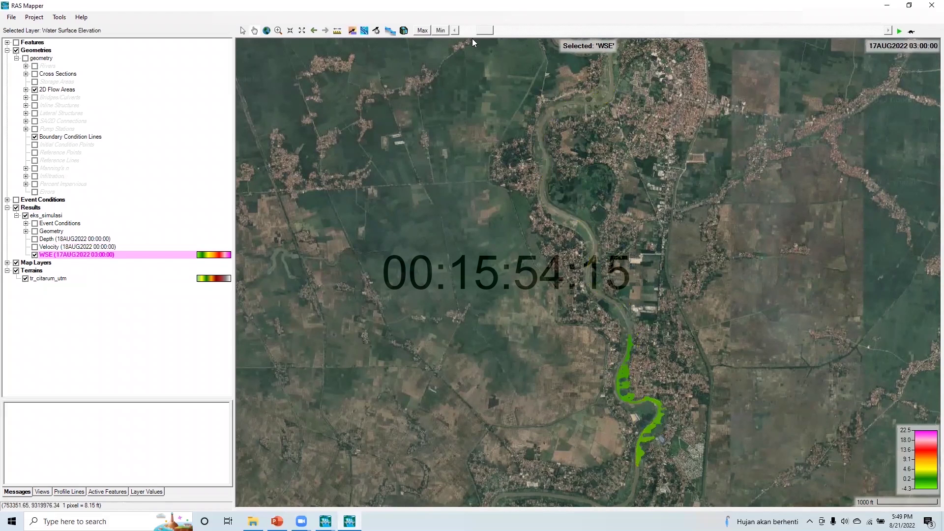
{"action": "left_click", "coordinate": [902, 31]}
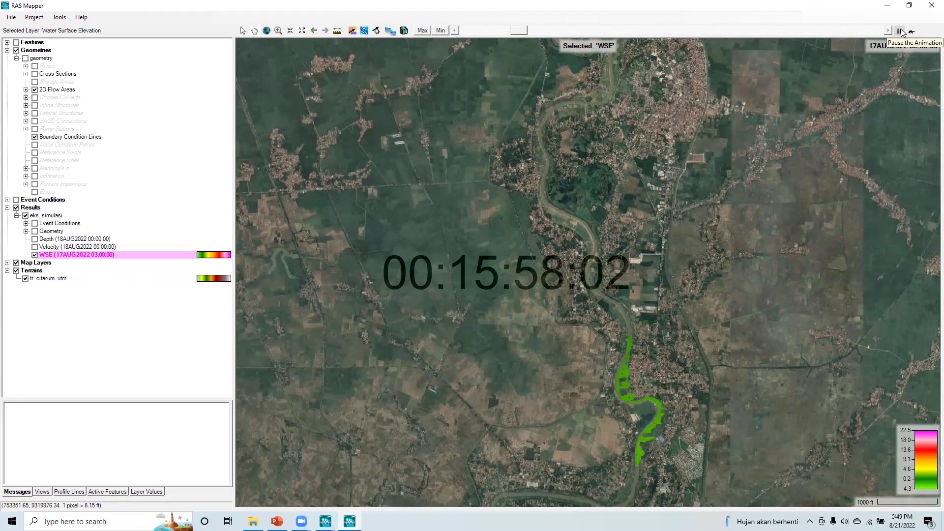